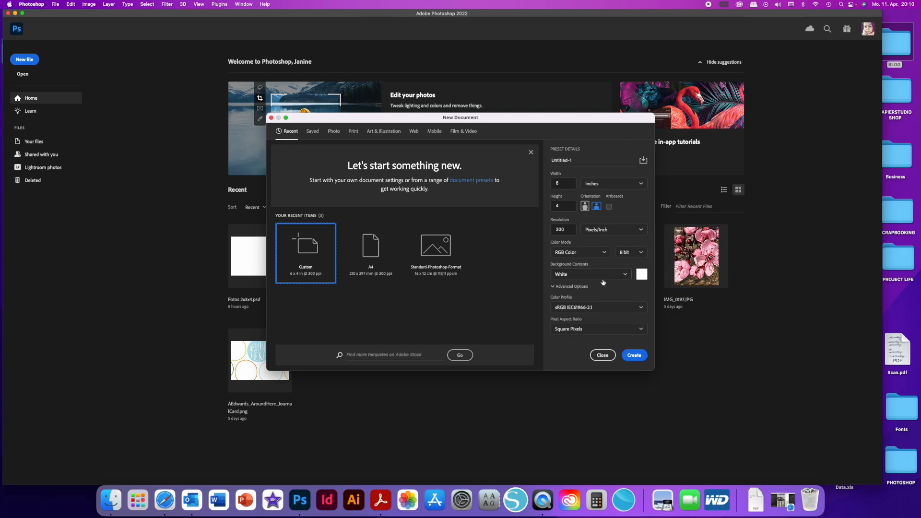
Step: Create a new 6 × 4 inch RGB document at 300 pixels/inch with a white background
left_click(635, 356)
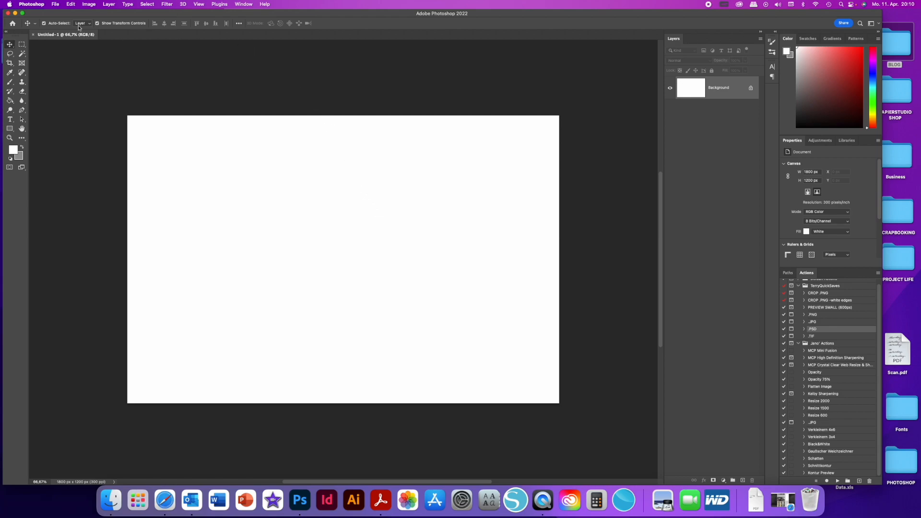
left_click(55, 5)
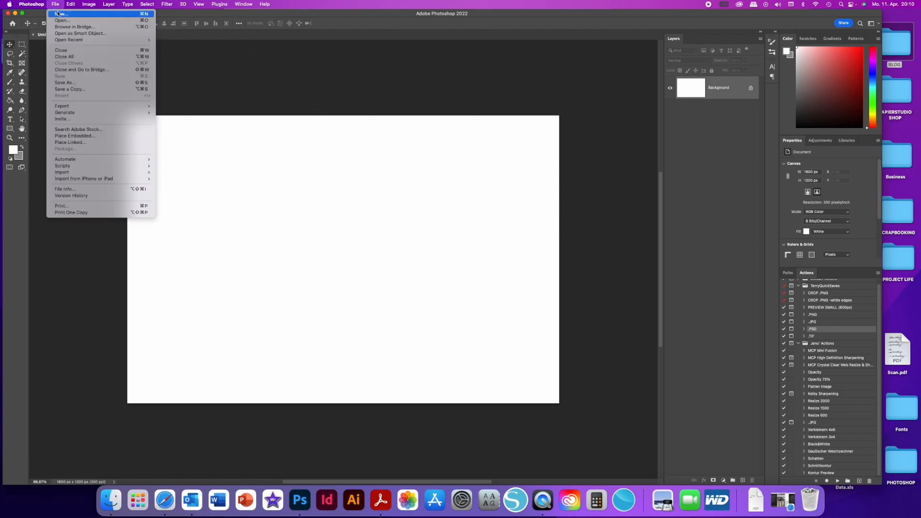
left_click(234, 68)
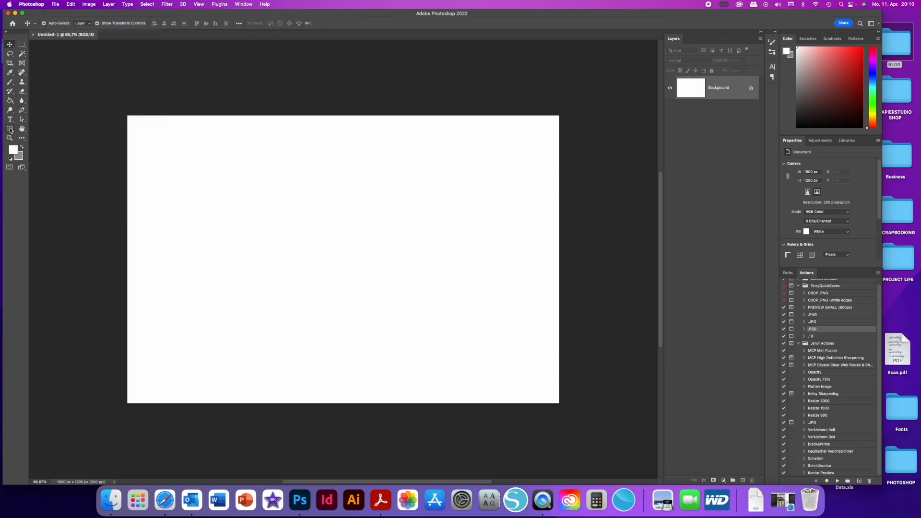
Step: Activate the Rectangle tool and set its fill to the recently used gray
left_click(10, 130)
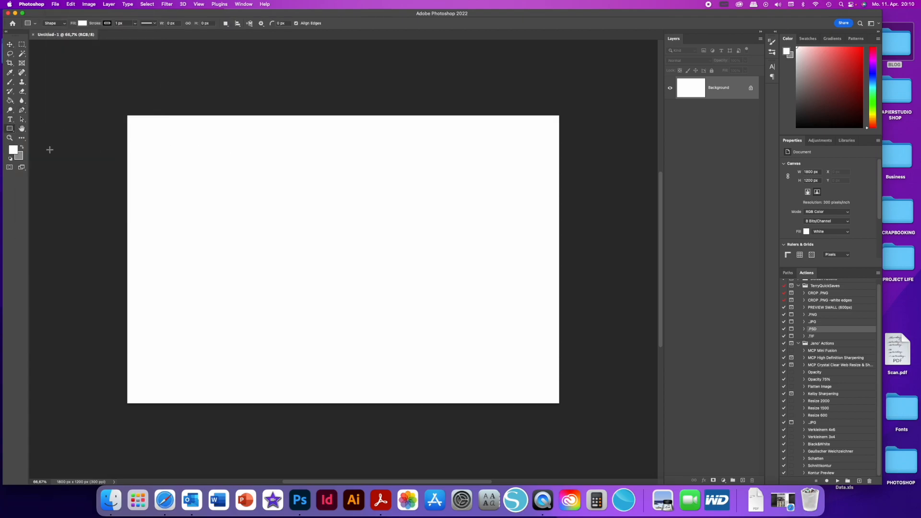
left_click(82, 24)
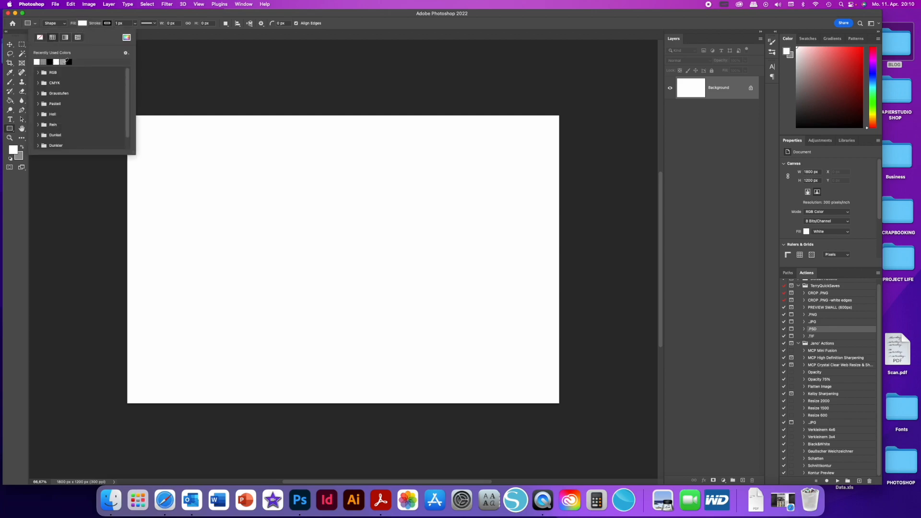
left_click(65, 62)
left_click(84, 25)
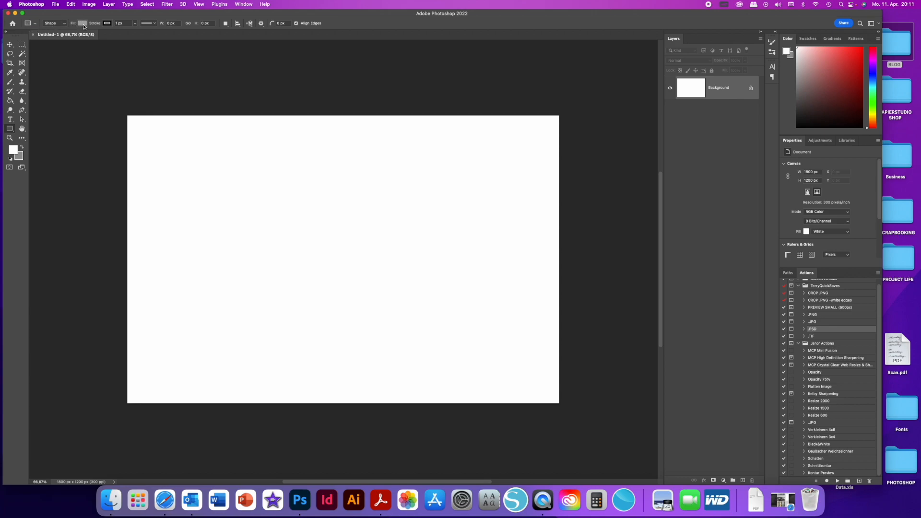
Step: Create a gray rectangle 6 inches wide and 4 inches high
left_click(286, 183)
left_click(452, 220)
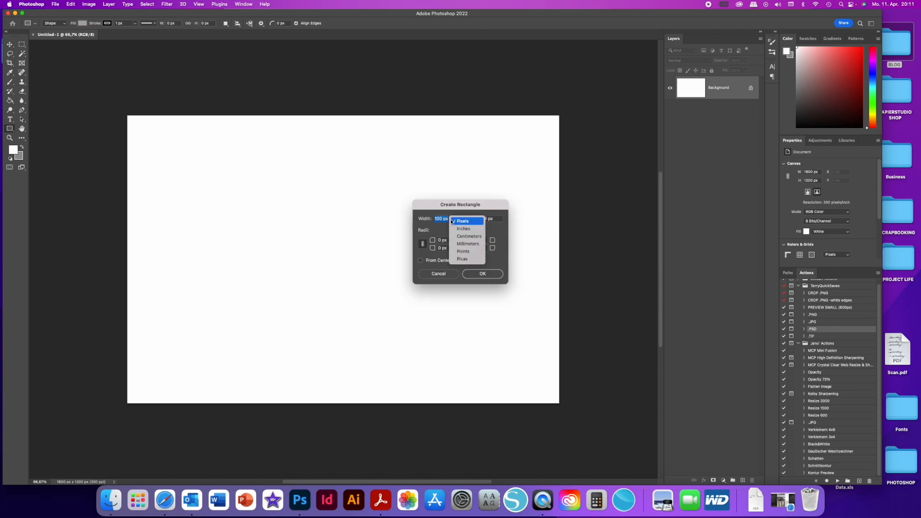
left_click(464, 229)
left_click(488, 219)
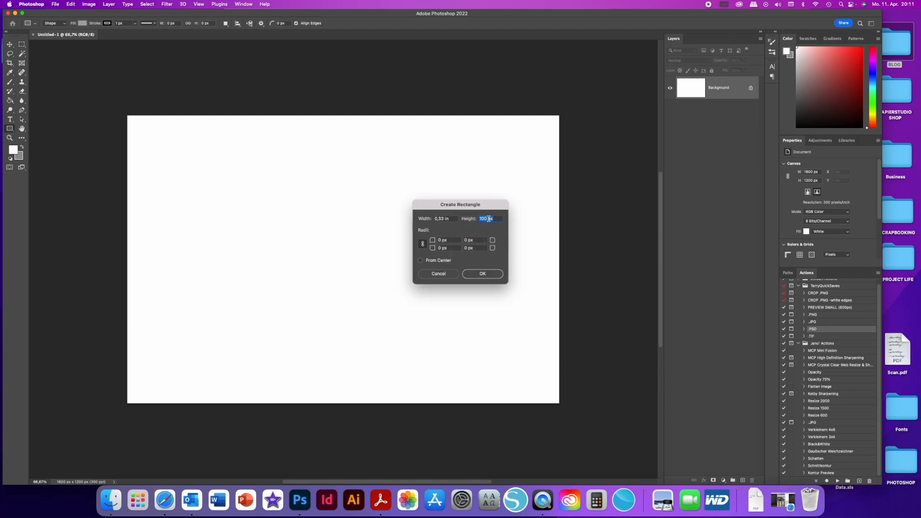
left_click(489, 219)
left_click(494, 229)
left_click(445, 220)
type("6")
left_click(480, 219)
type("4")
left_click(482, 274)
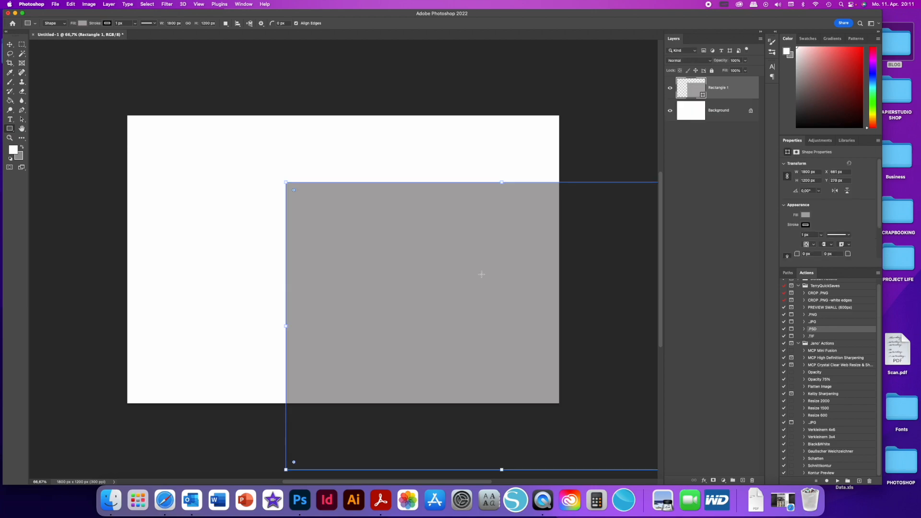
left_click_drag(284, 91, 250, 80)
left_click(10, 44)
left_click(315, 72)
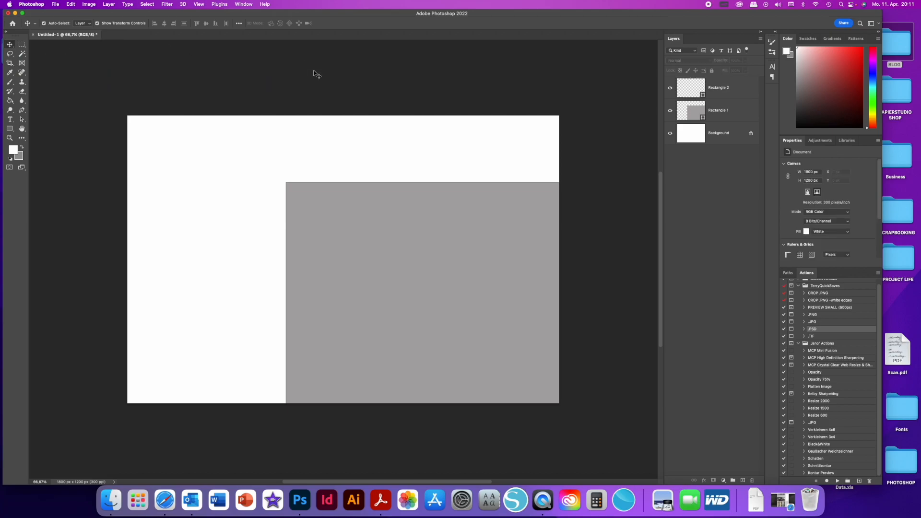
left_click(738, 91)
key("Delete")
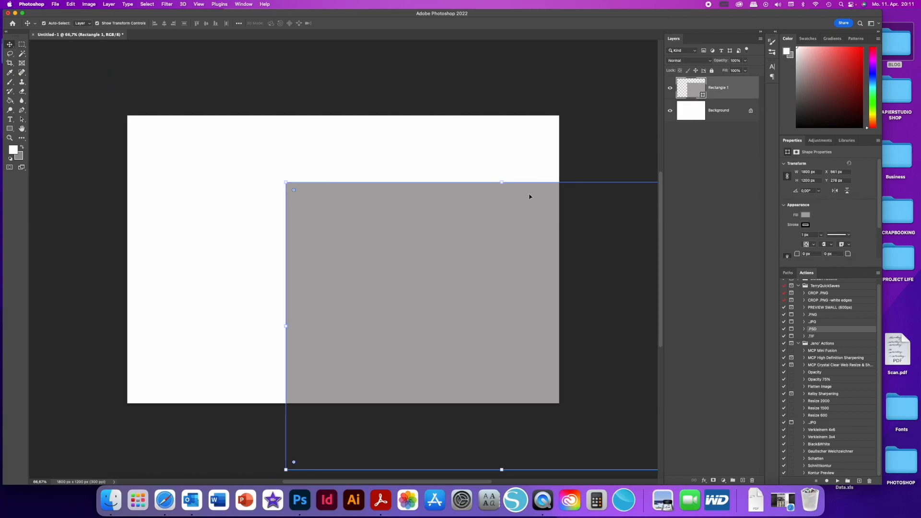
Step: Move the gray rectangle to cover the whole canvas and rename its layer to 4X6
left_click_drag(494, 217, 337, 159)
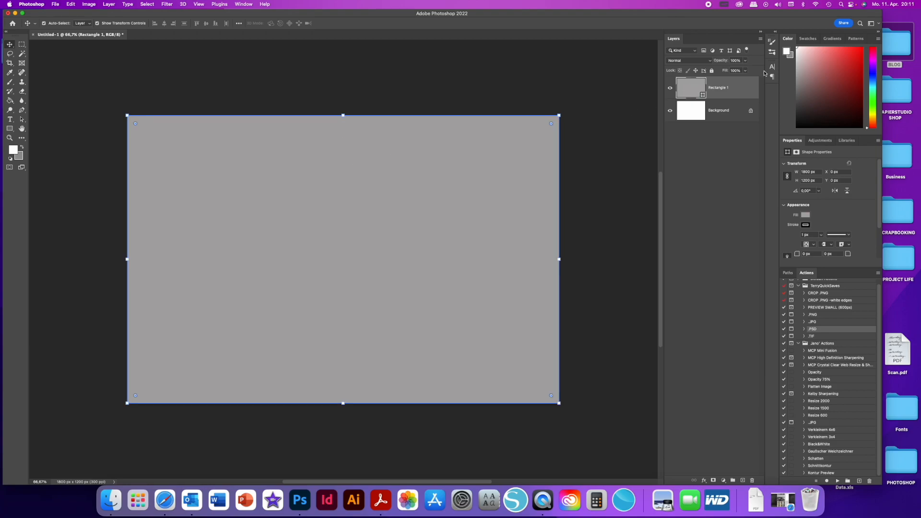
double_click(712, 90)
type("4")
type("X6")
key("Return")
Step: Rasterize the 4X6 shape layer
right_click(724, 88)
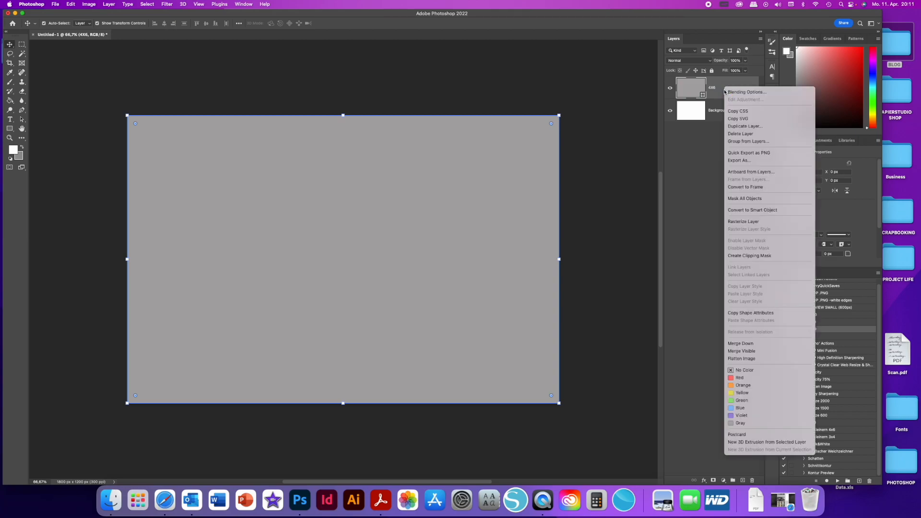
left_click(753, 217)
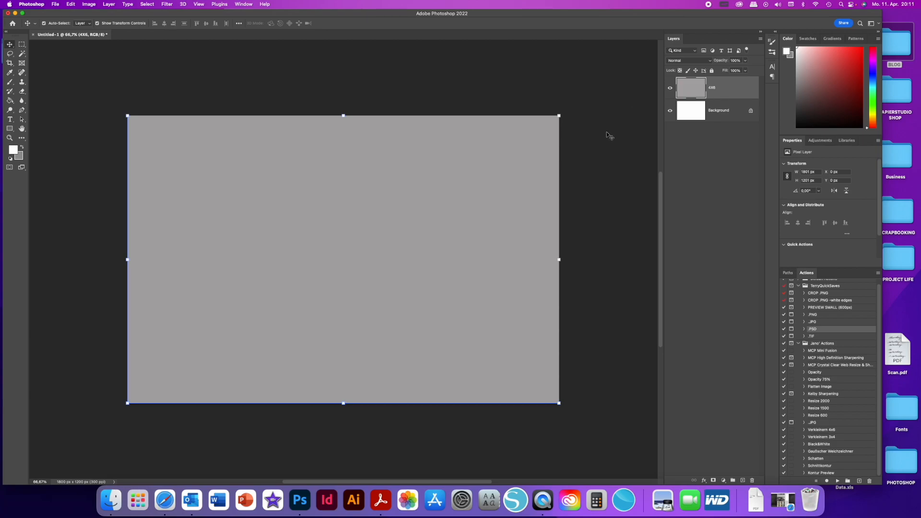
Step: Place the sunset photo IMG_0152 from the MARCH folder in BLOG's 01_CURRENT PROJECTS folder into the document
left_click(898, 46)
double_click(898, 45)
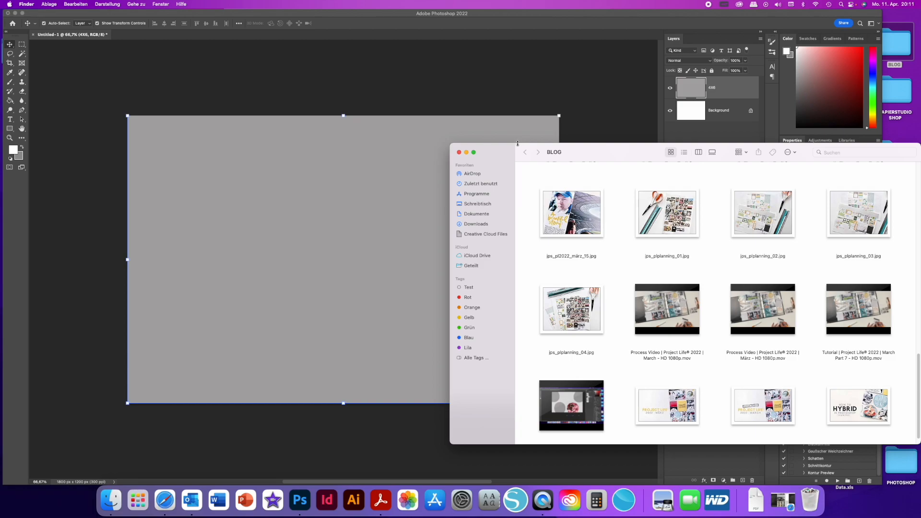
scroll(577, 178, "up", 10)
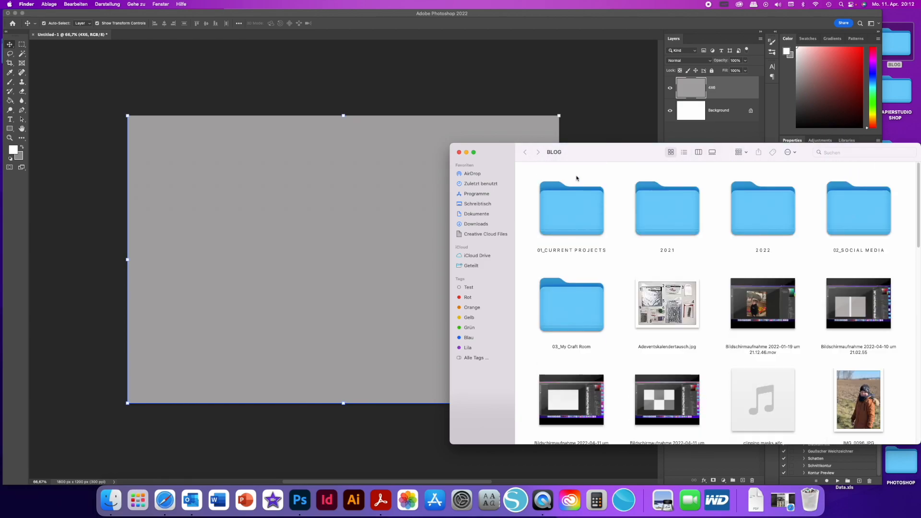
double_click(577, 195)
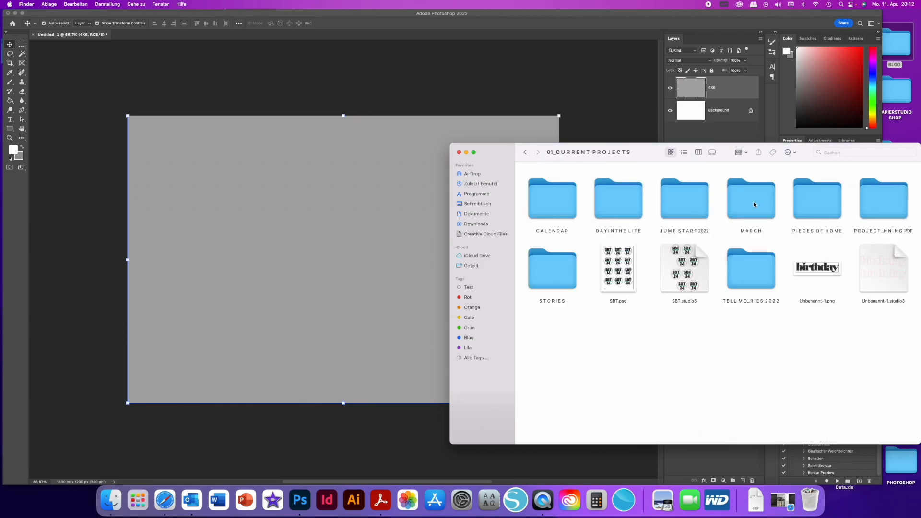
double_click(753, 205)
left_click_drag(547, 312, 342, 263)
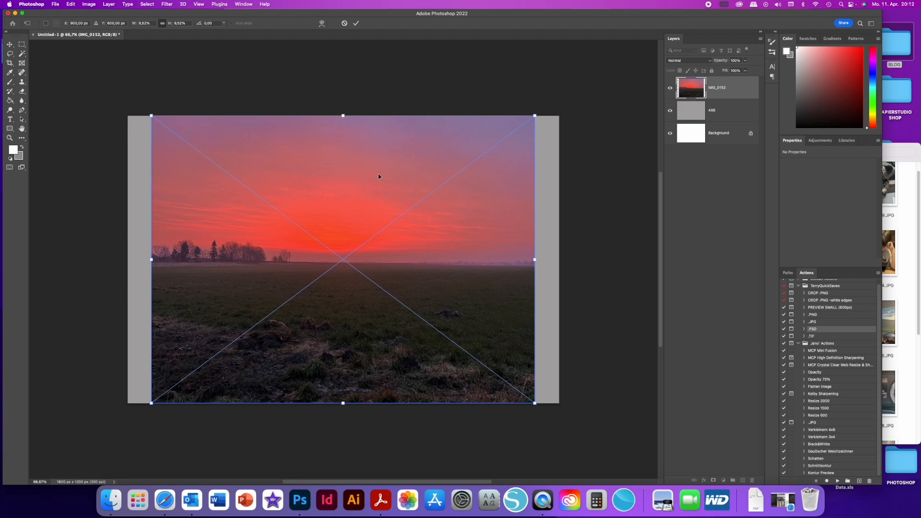
Step: Enlarge the placed sunset photo to about 14% scale so it extends beyond the canvas
left_click_drag(269, 154, 238, 148)
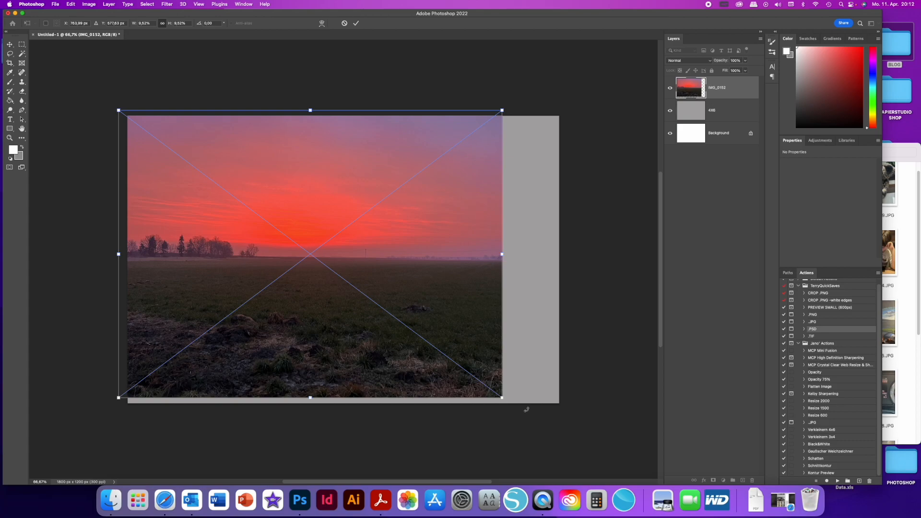
left_click_drag(503, 398, 549, 388)
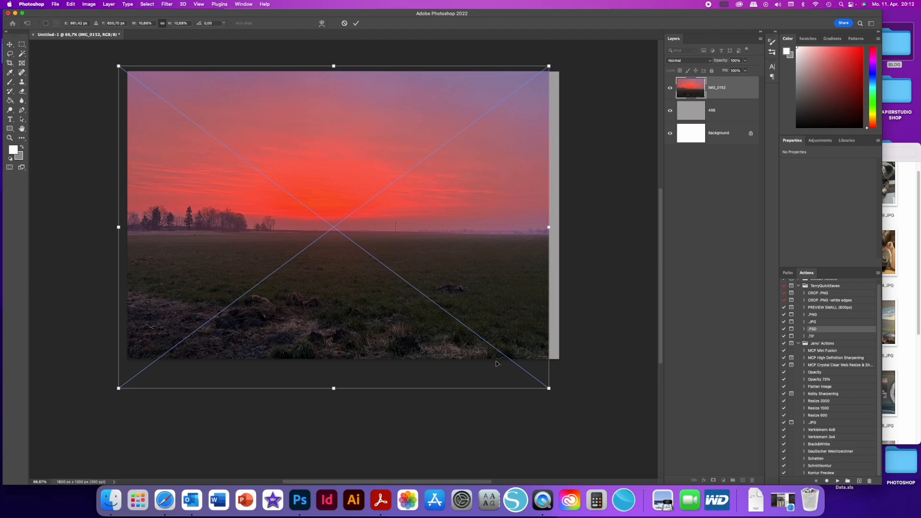
left_click(549, 389)
left_click_drag(550, 388, 648, 470)
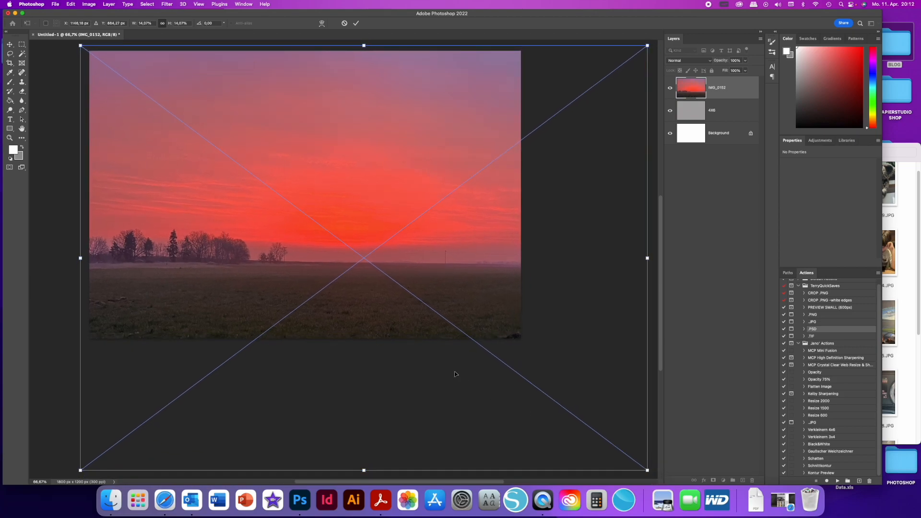
key("Return")
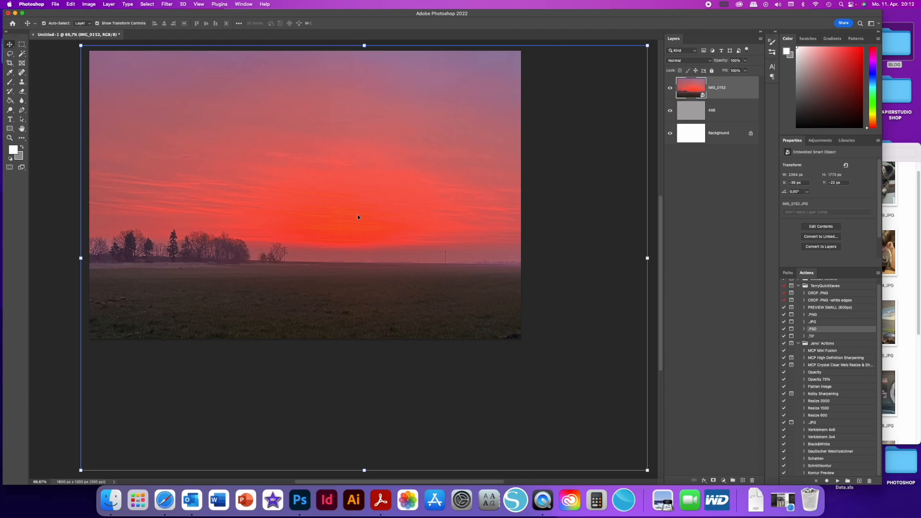
Step: Reposition the sunset photo with its upper edge on the canvas edge and clip it to the 4X6 layer
left_click_drag(372, 209, 339, 219)
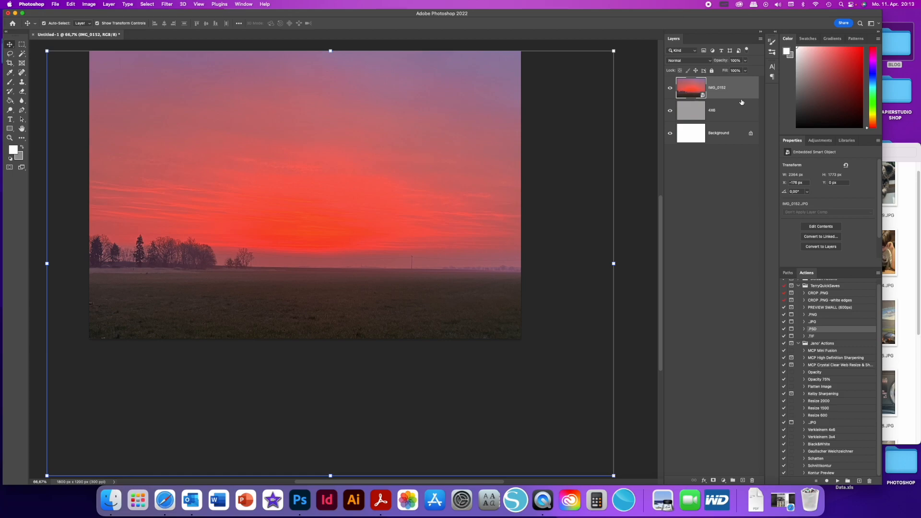
left_click(737, 100, "alt")
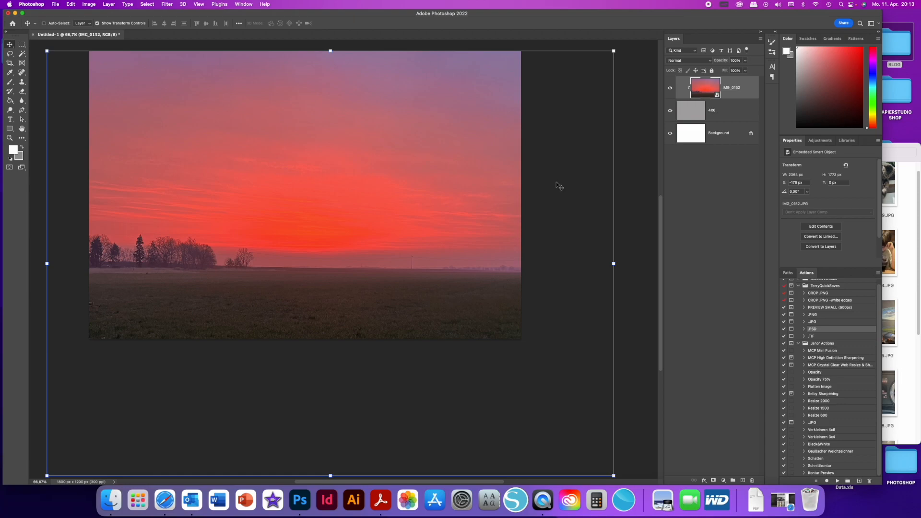
Step: Set the paper format to 4 x 6 Randlos (102 x 152 mm) in the print settings
key("super+p")
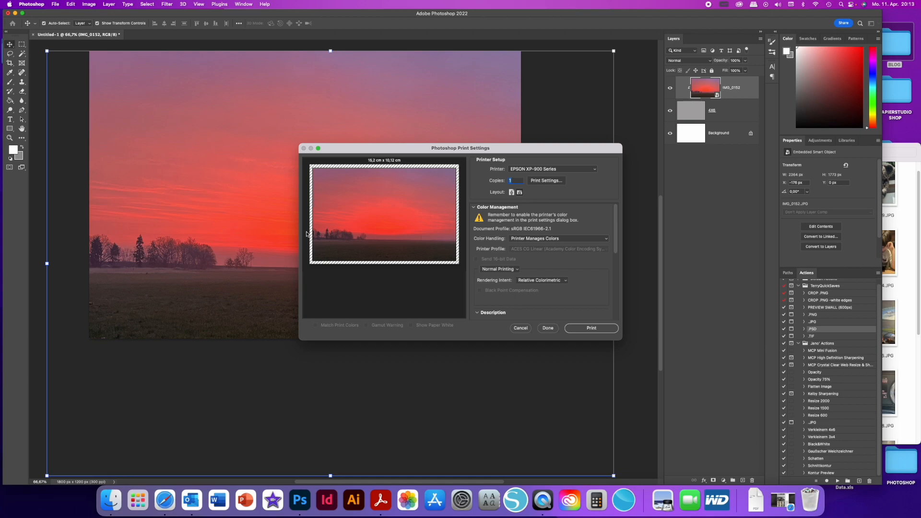
left_click(539, 181)
left_click(458, 153)
mouse_move(458, 153)
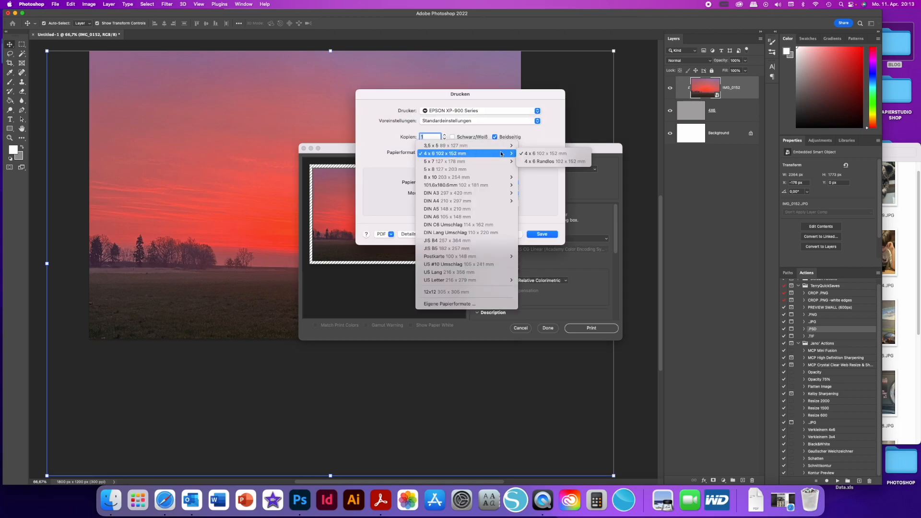
left_click(547, 160)
left_click(542, 234)
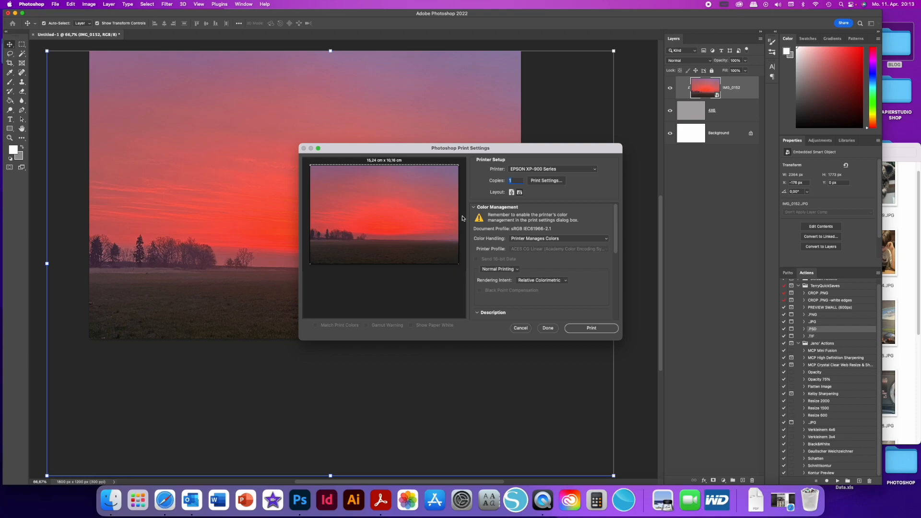
Step: Set the paper format to 4 x 6 with borders, and cancel the print setup without printing
left_click(541, 181)
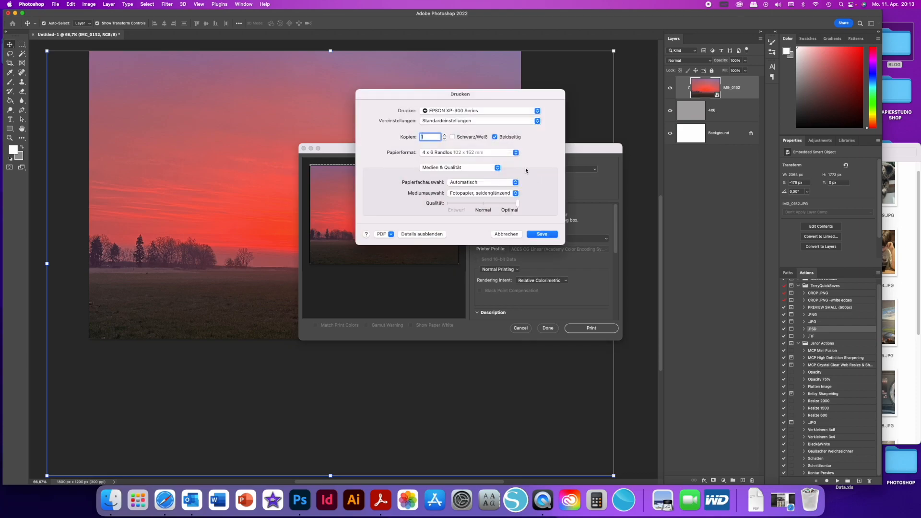
left_click(486, 153)
mouse_move(485, 154)
left_click(546, 154)
left_click(542, 235)
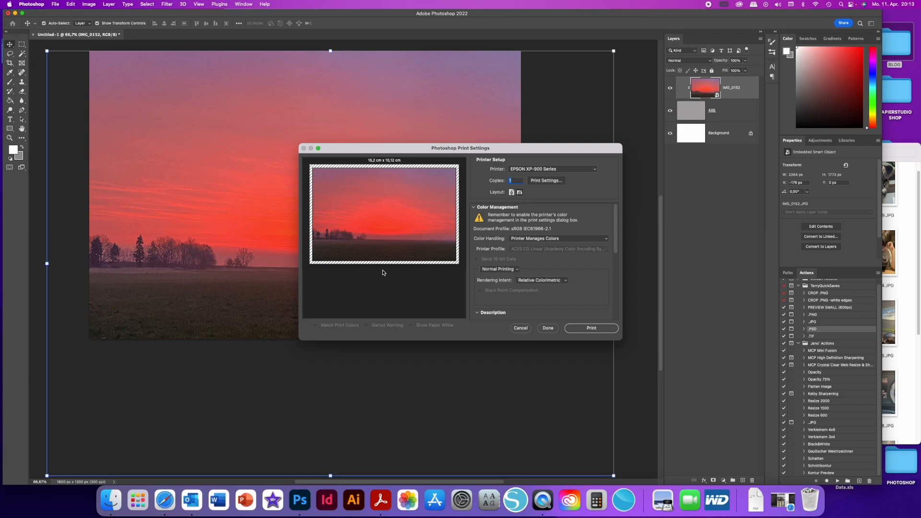
left_click(521, 329)
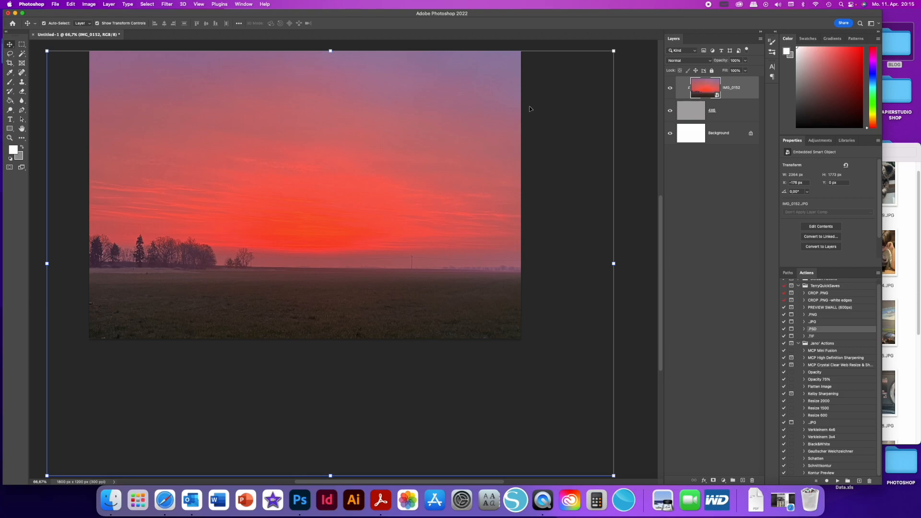
Step: Create a rectangle shape 3 in wide and 4 in high with the Rectangle tool
left_click(10, 129)
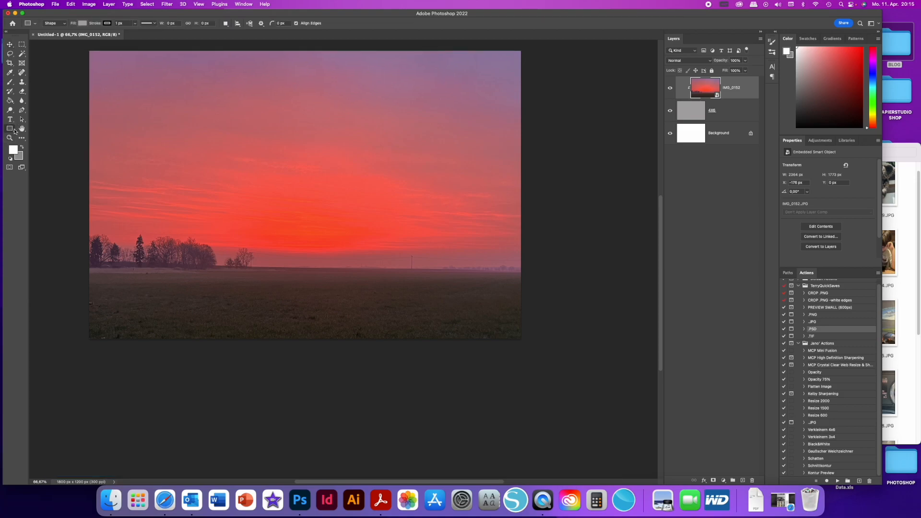
left_click(272, 112)
right_click(447, 219)
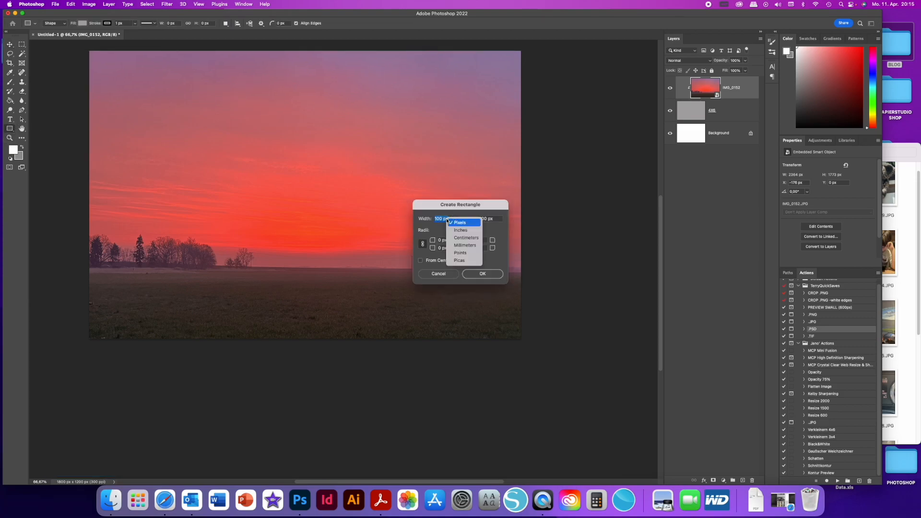
left_click(456, 230)
right_click(492, 219)
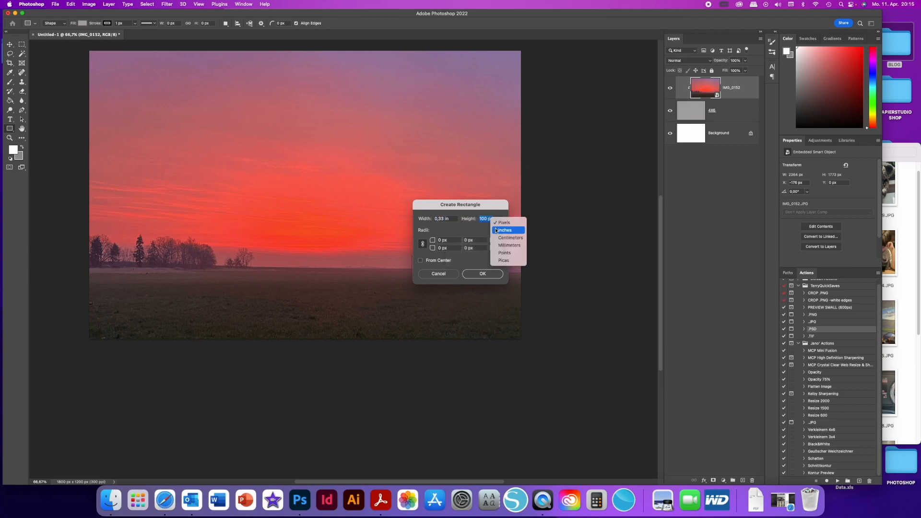
left_click(503, 230)
left_click(438, 219)
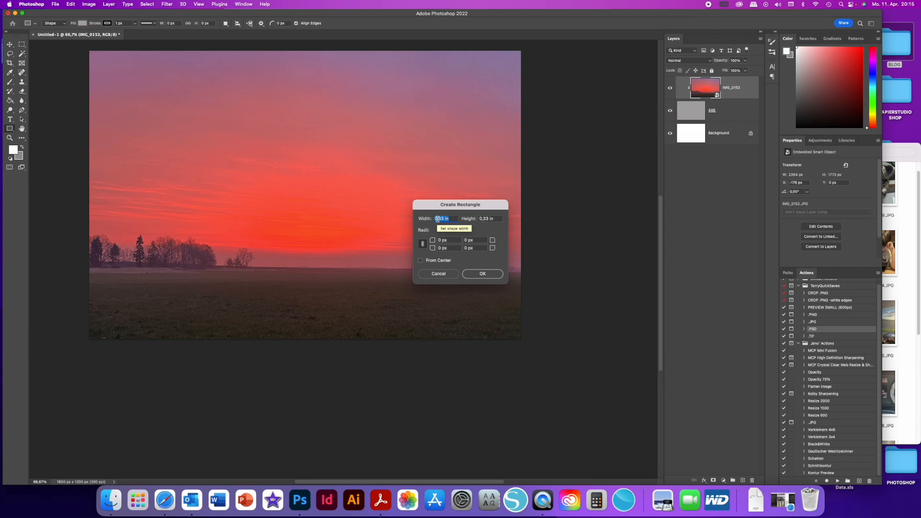
type("3")
left_click(481, 219)
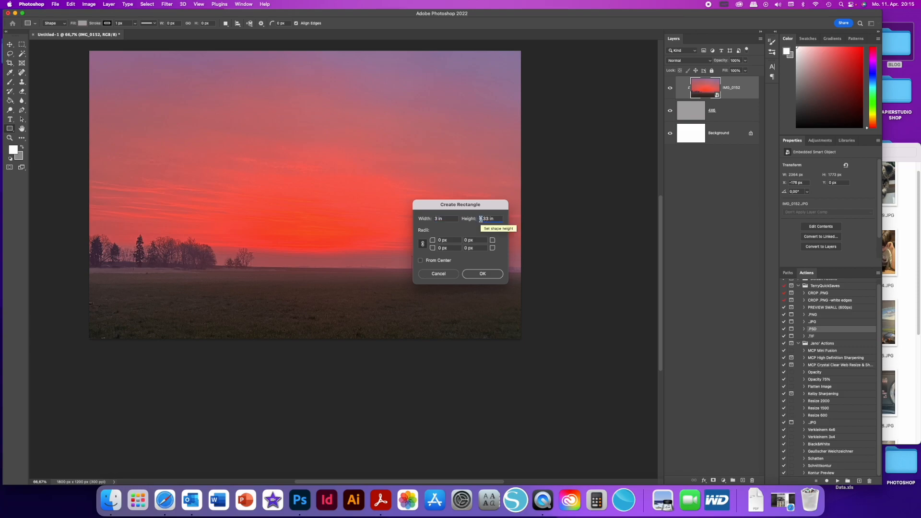
type("4")
left_click(482, 274)
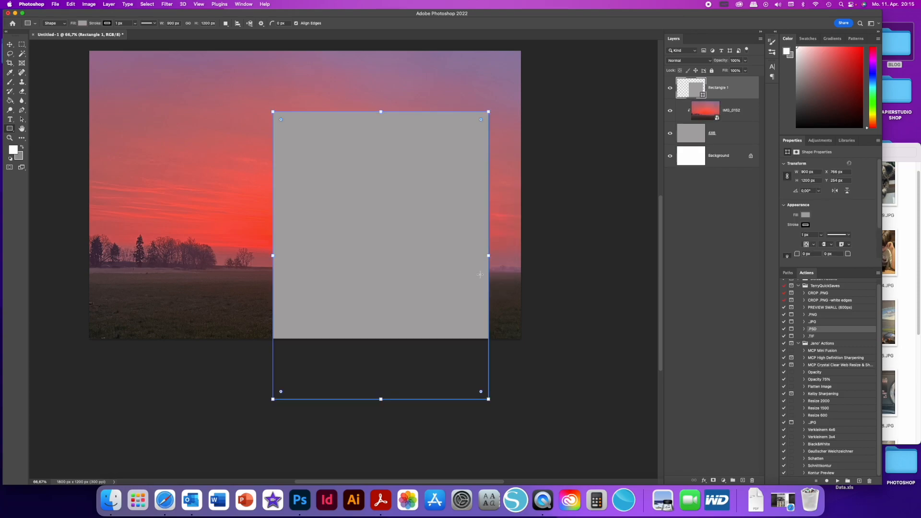
Step: Align the 3 x 4 in rectangle with the left half of the canvas and rasterize its layer
left_click(10, 44)
left_click_drag(370, 132, 208, 70)
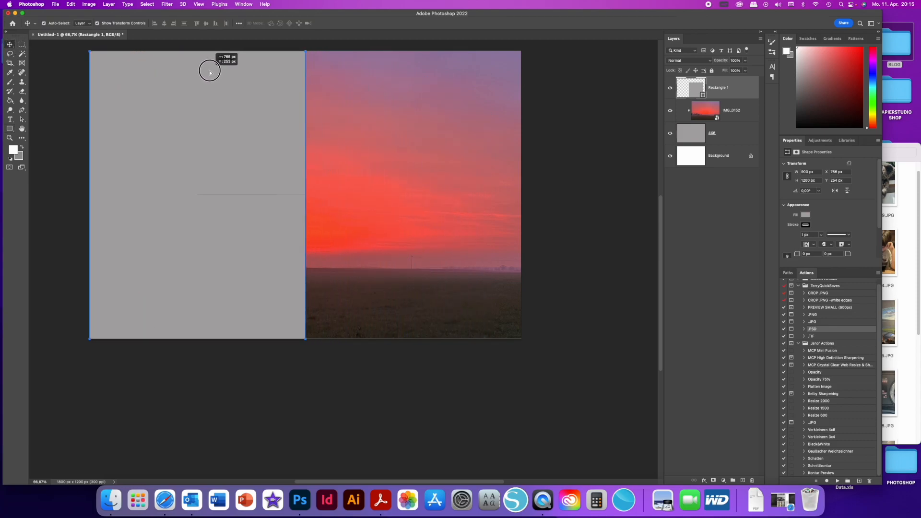
right_click(747, 87)
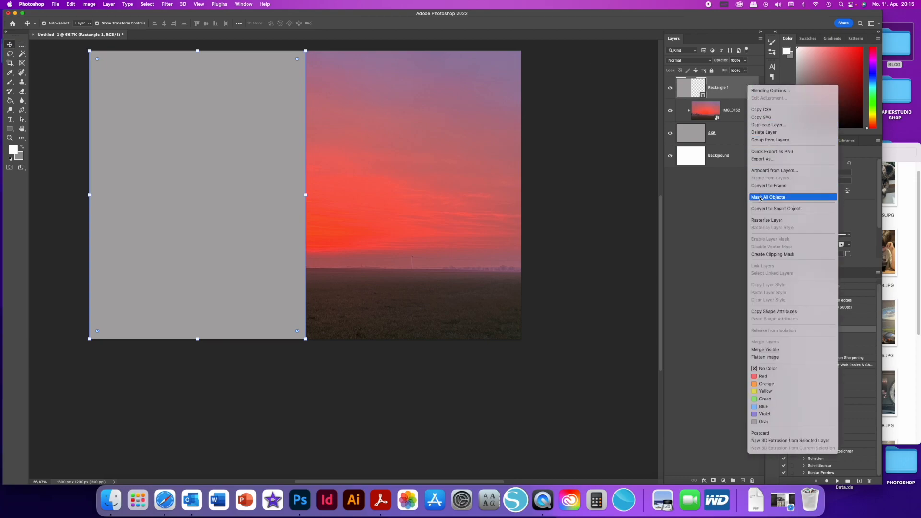
left_click(761, 221)
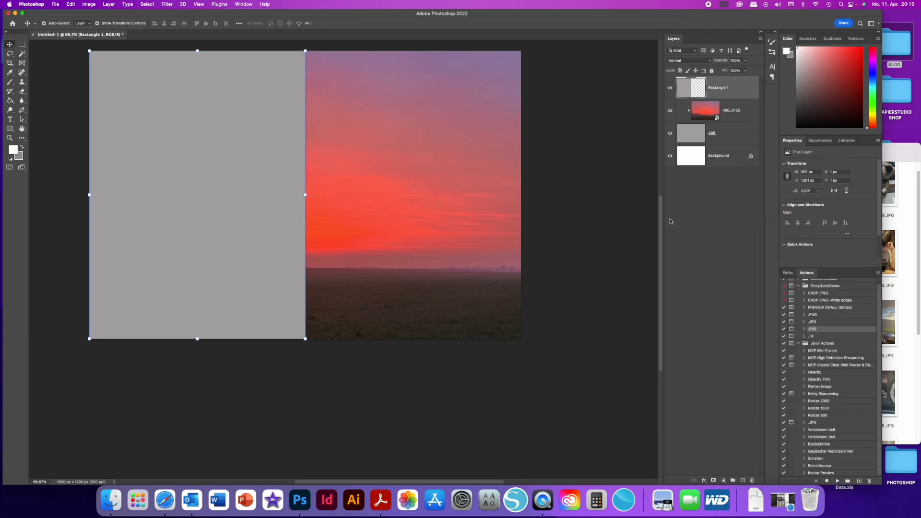
Step: Duplicate the rasterized rectangle layer and move the copy onto the right half of the canvas
right_click(746, 83)
left_click(757, 120)
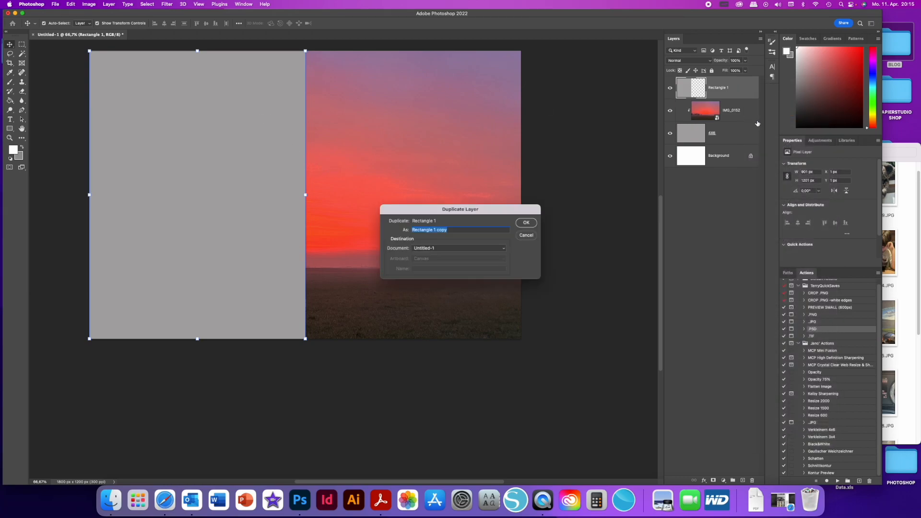
left_click(526, 224)
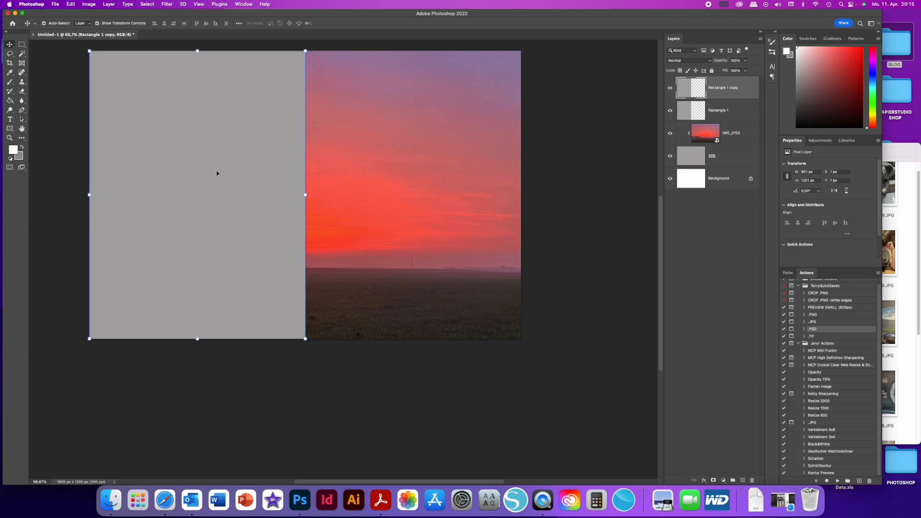
left_click_drag(176, 98, 392, 100)
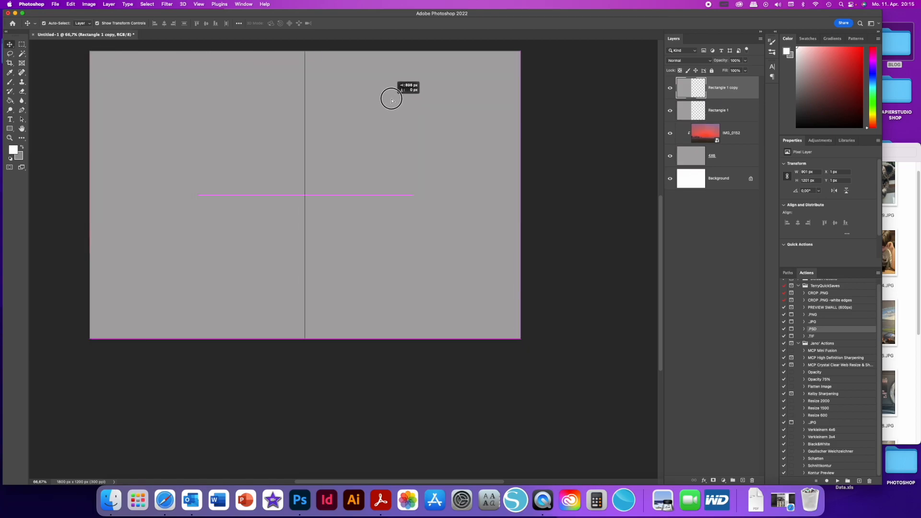
Step: Rename the left rectangle layer 3X4 LEFT and the right rectangle layer 3X4 RIGHT
double_click(719, 111)
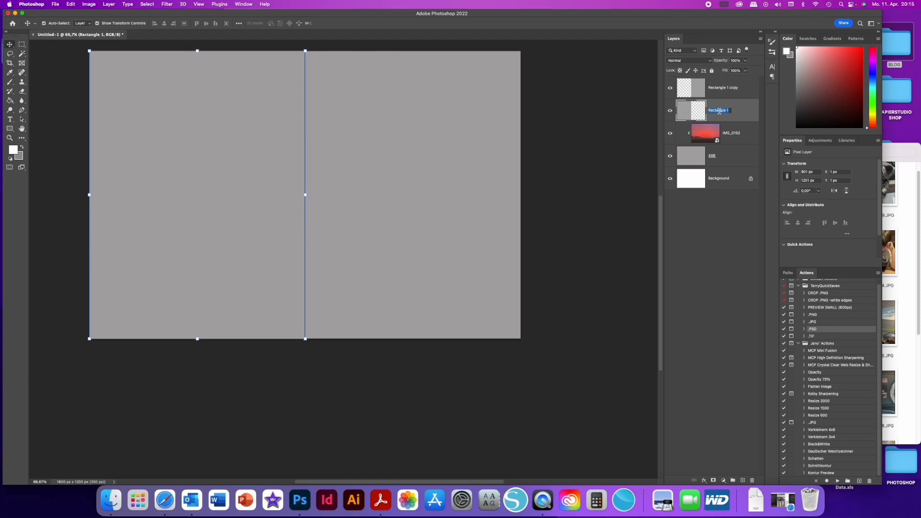
type("3X4 LEFT")
key("Return")
double_click(725, 88)
type("3")
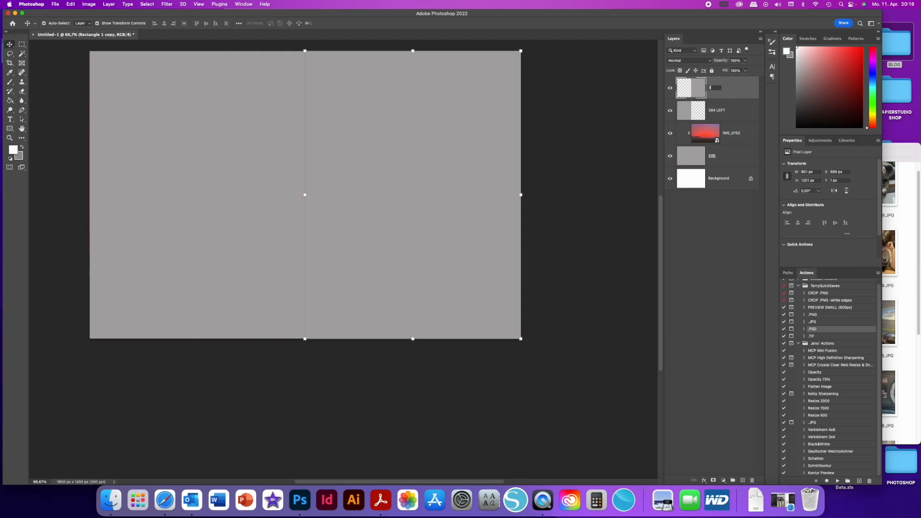
type("X4 RIGHT")
key("Return")
Step: Place the photos IMG_0133.JPG and IMG_0089.JPG from the MARCH folder into the document
left_click(908, 224)
left_click(810, 267)
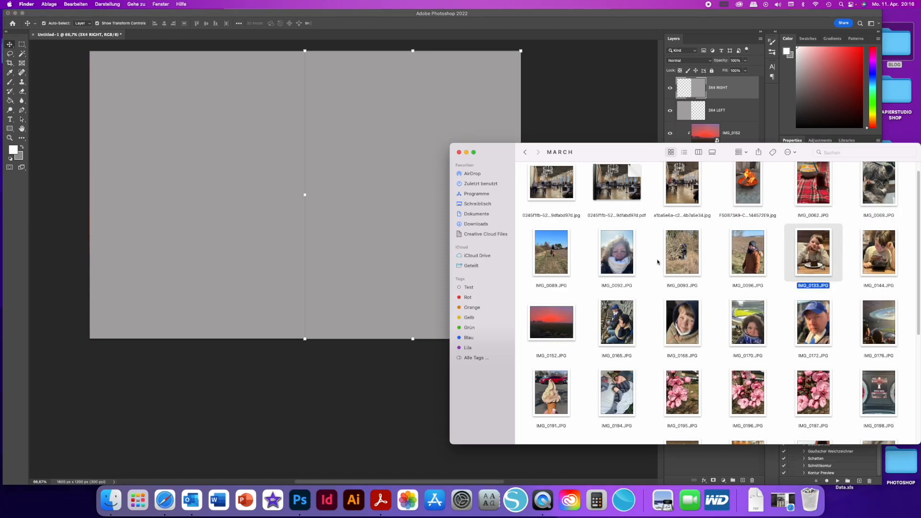
left_click(559, 253, "super")
left_click_drag(559, 253, 179, 139)
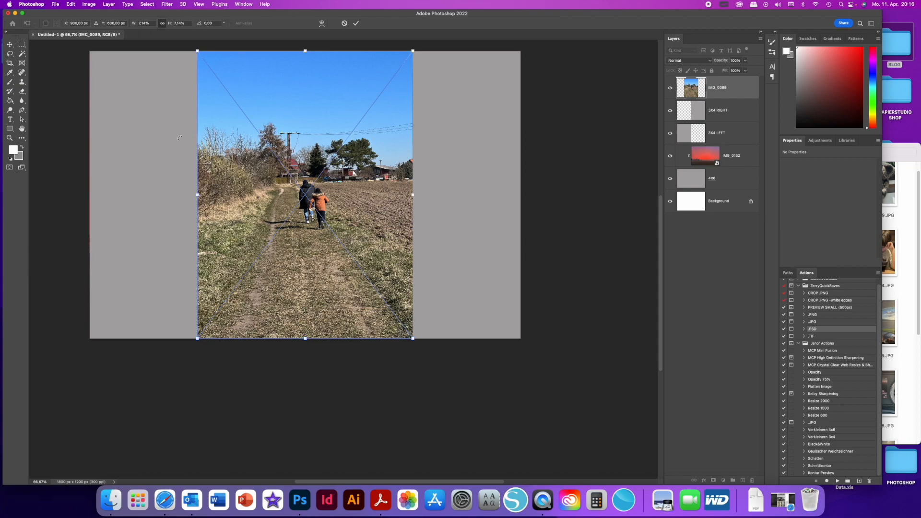
key("Return")
key("Return")
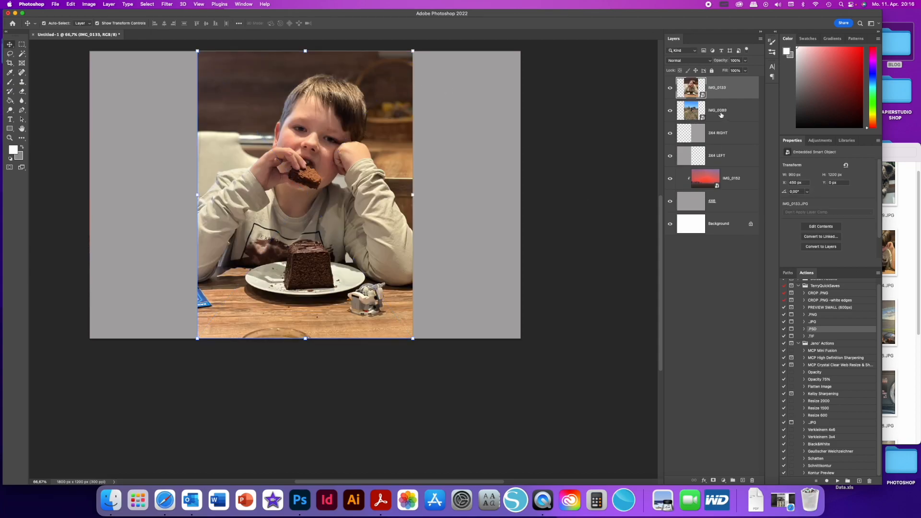
Step: Rasterize the placed photo layers IMG_0089 and IMG_0133
left_click(737, 115)
right_click(737, 114)
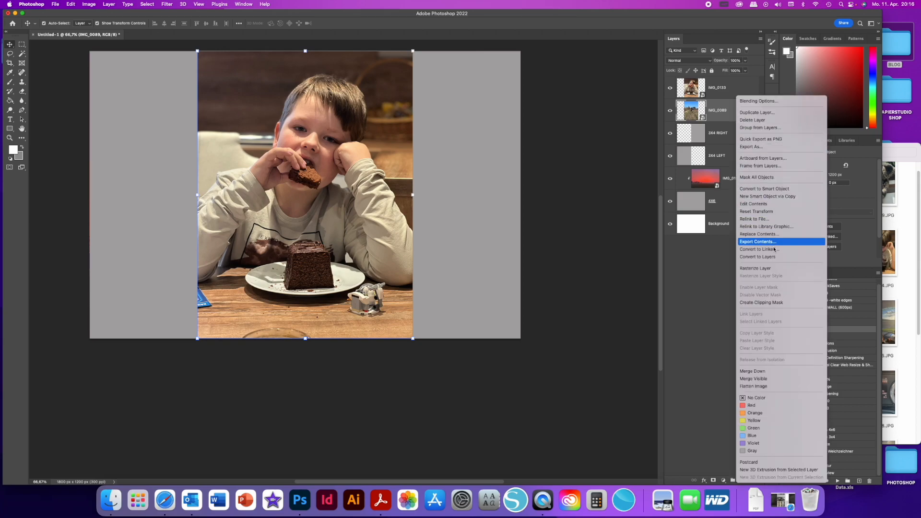
left_click(606, 213)
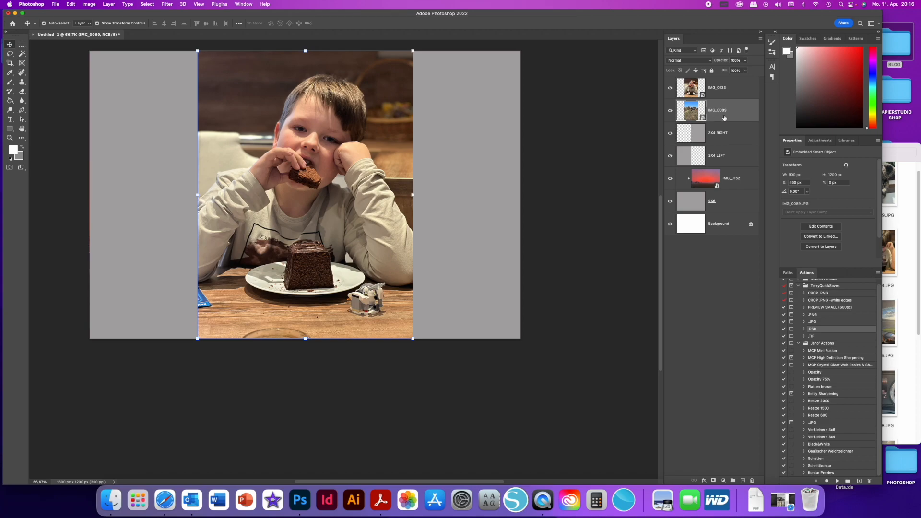
right_click(724, 117)
left_click(756, 268)
right_click(749, 86)
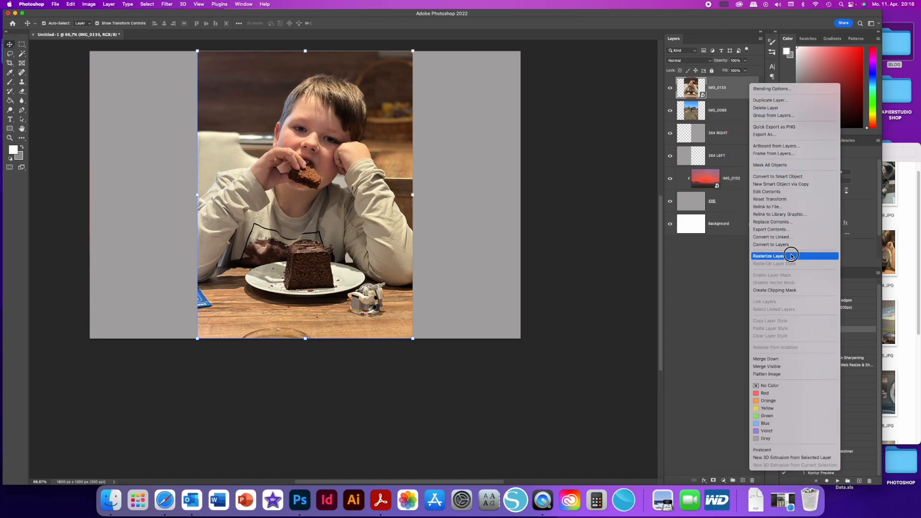
left_click(791, 256)
left_click(744, 111)
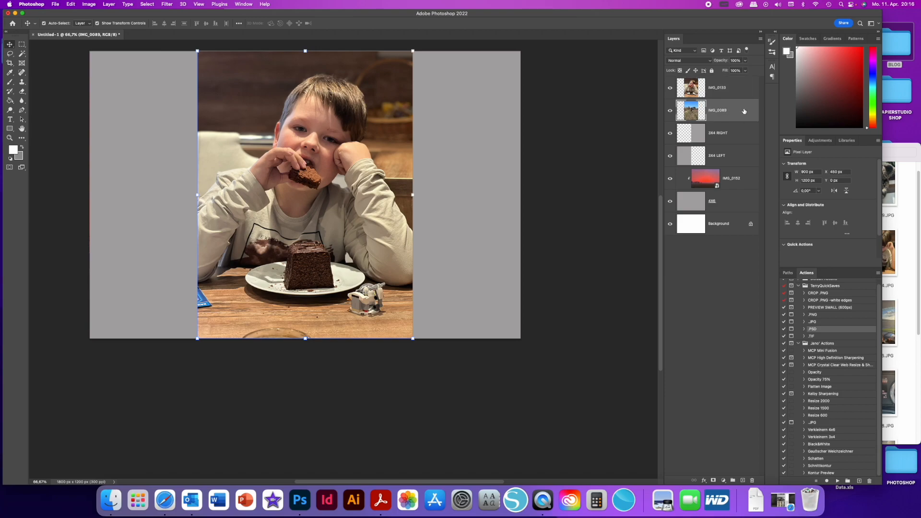
left_click(744, 85)
left_click(743, 107)
left_click(741, 93)
left_click(740, 139)
left_click(741, 140)
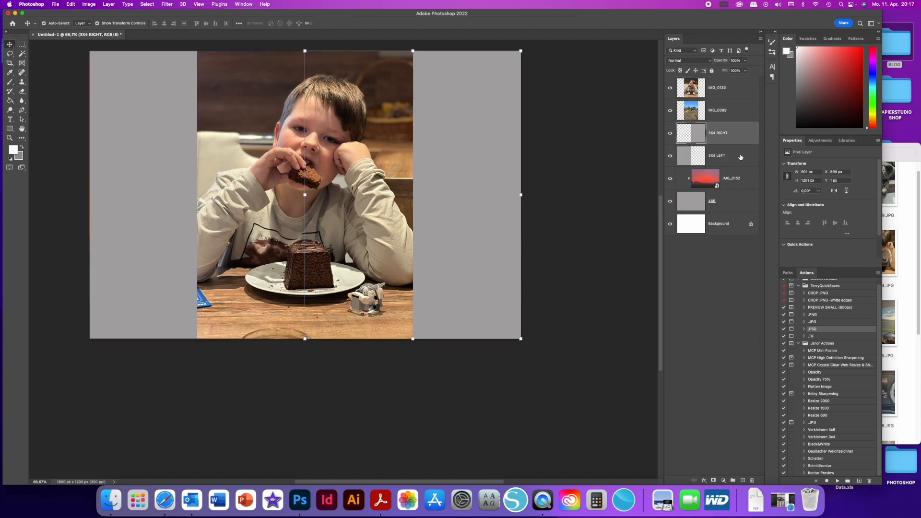
left_click(742, 146)
left_click(742, 135)
left_click(740, 154)
Step: Move the IMG_0089 layer directly above 3X4 LEFT and clip it to that layer
left_click(740, 112)
left_click_drag(741, 114, 736, 146)
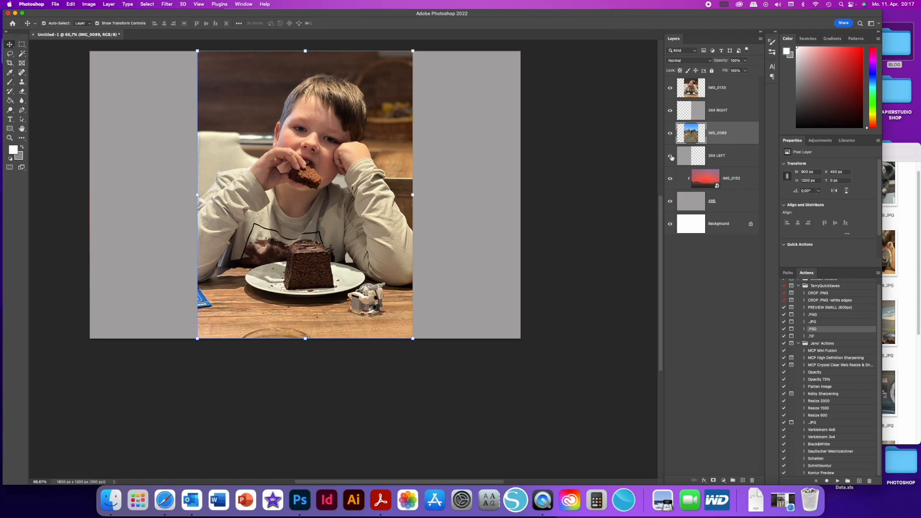
left_click_drag(737, 134, 742, 140)
left_click(742, 142, "alt")
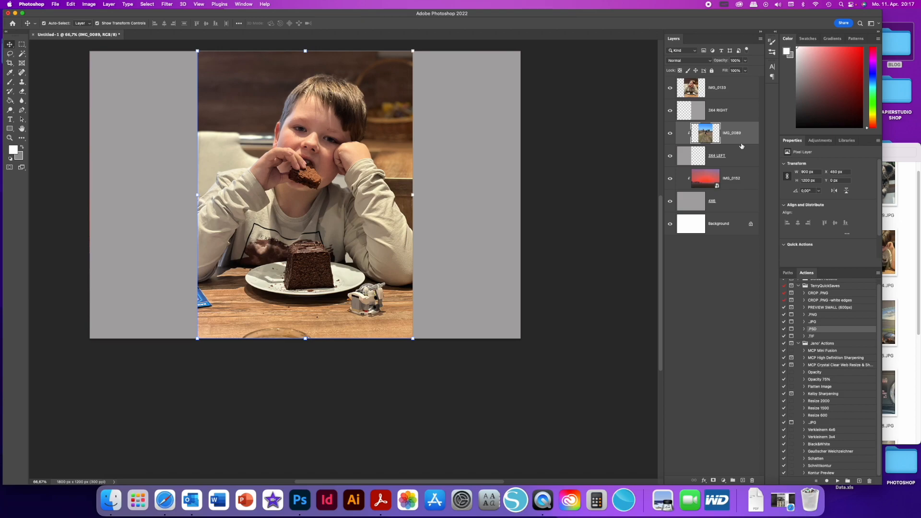
Step: Clip IMG_0133 to the 3X4 RIGHT layer and move both photos over their own halves of the canvas
left_click(743, 93)
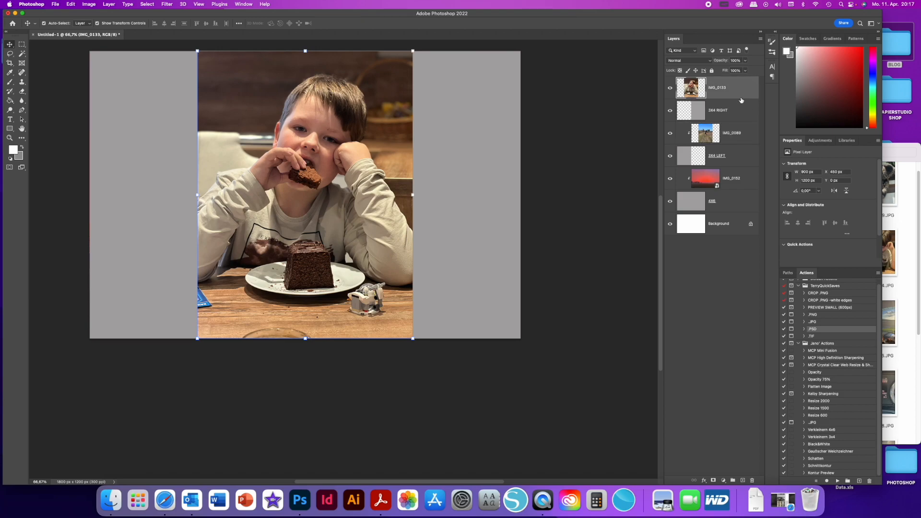
left_click(741, 99, "alt")
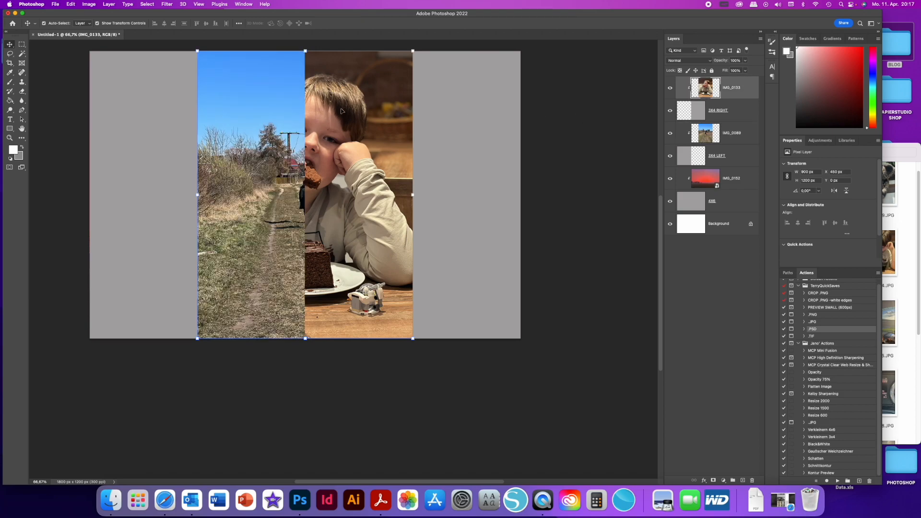
left_click_drag(356, 101, 483, 101)
left_click_drag(252, 100, 168, 100)
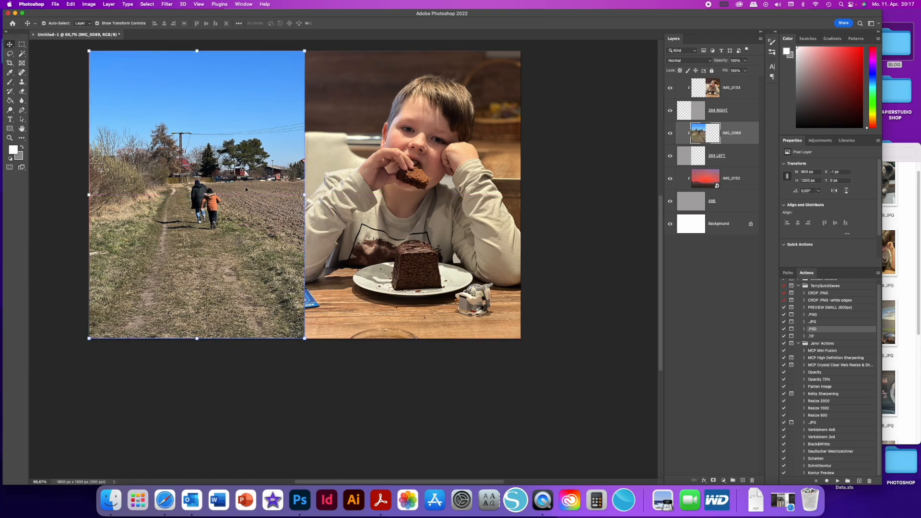
Step: Enlarge the field path photo to about 160% and reposition it so the two walkers sit inside the left half
scroll(245, 188, "up", 1)
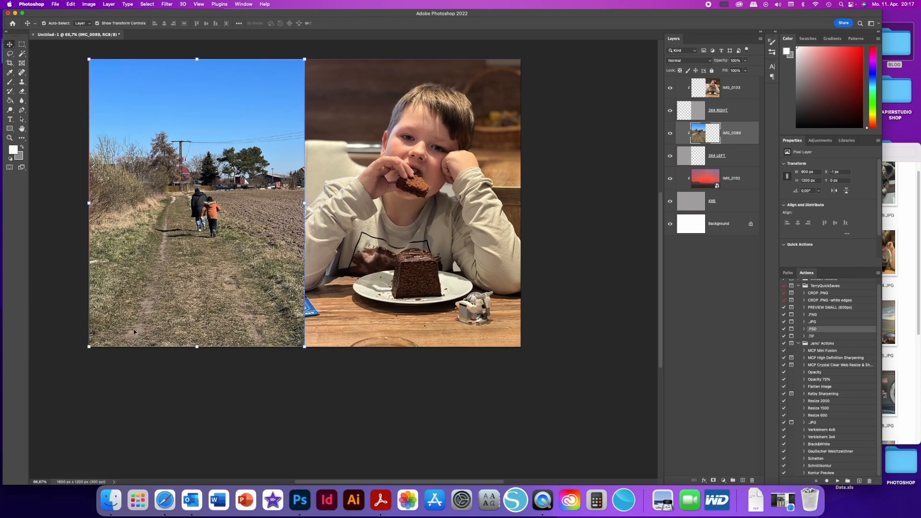
left_click_drag(89, 346, 34, 434)
left_click_drag(350, 292, 384, 227)
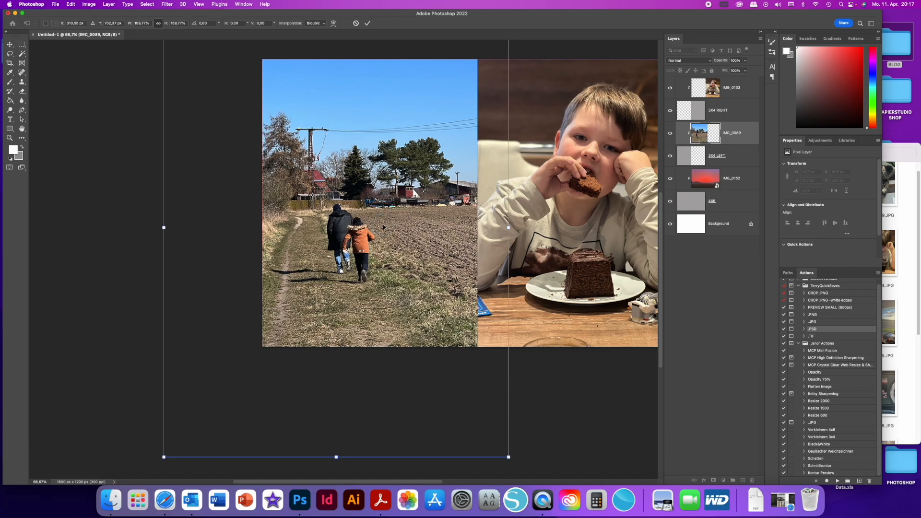
key("Return")
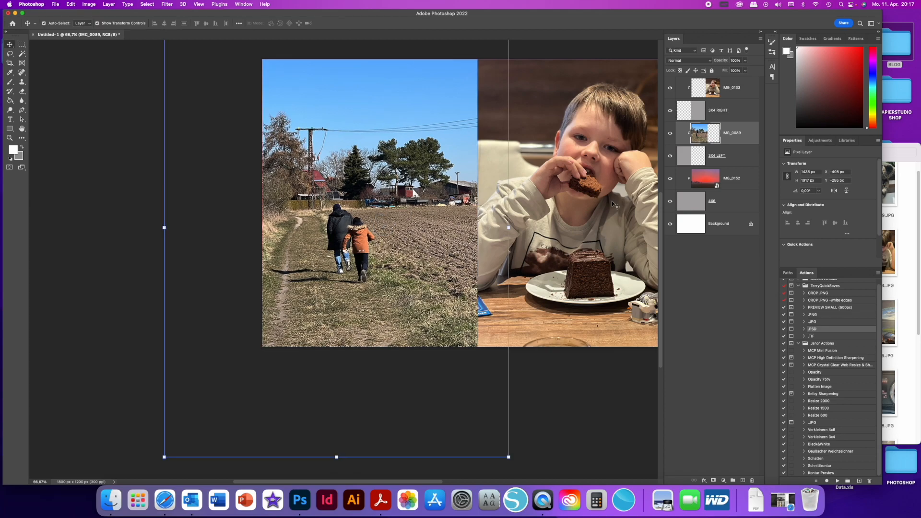
Step: Enlarge the boy-with-cake photo to about 107.5% and align its right edge with the canvas edge
left_click(615, 237)
scroll(332, 481, "left", 2)
left_click_drag(332, 482, 402, 481)
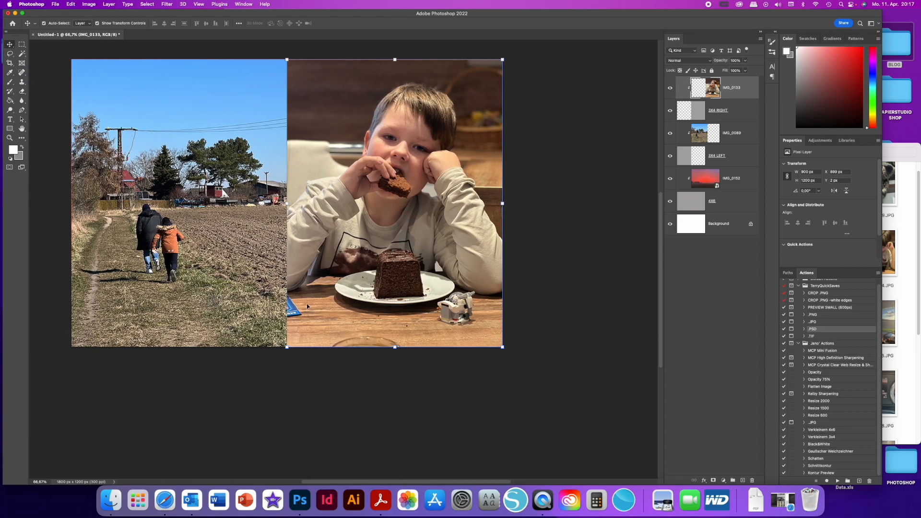
left_click_drag(293, 303, 298, 311)
left_click_drag(351, 300, 346, 292)
left_click_drag(502, 346, 518, 362)
left_click_drag(490, 320, 472, 308)
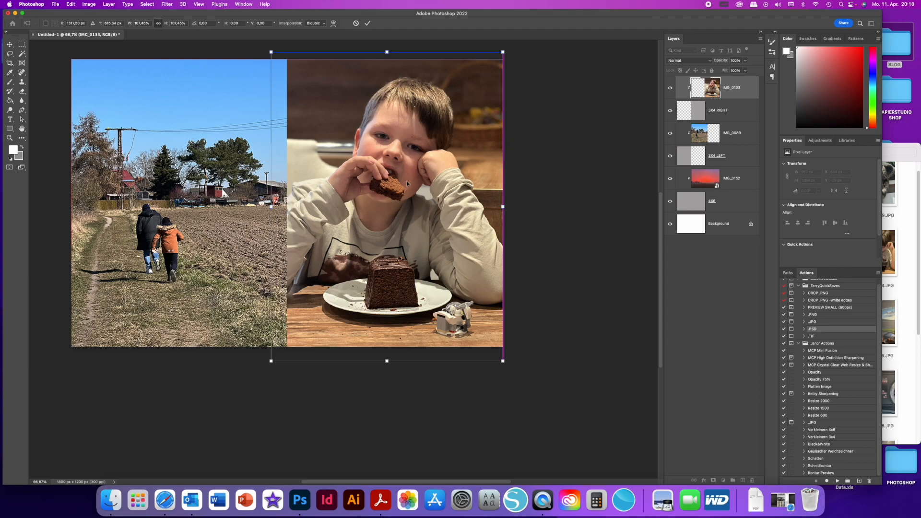
Step: Fine-tune the boy-with-cake photo's horizontal position at the canvas edge, apply the transform and deselect the layer
key("Right")
key("Left")
key("Left")
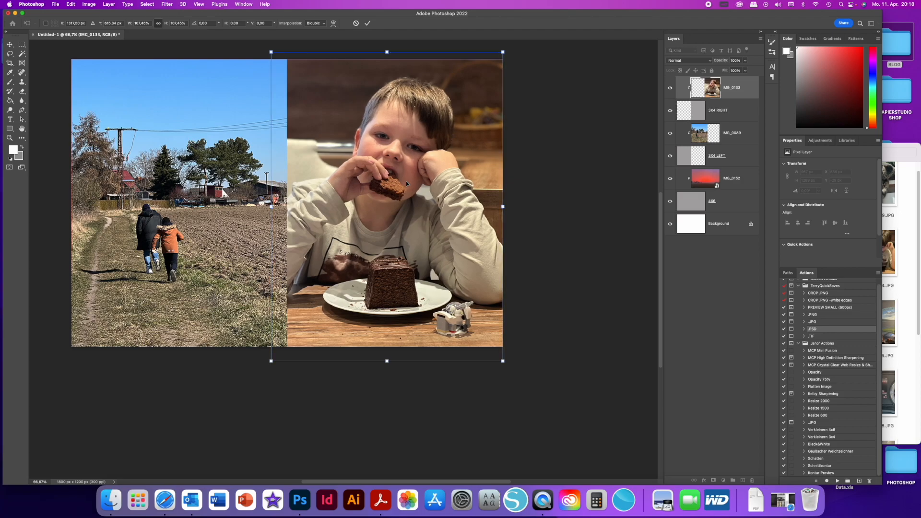
key("Right")
key("Right")
key("Return")
left_click(550, 315)
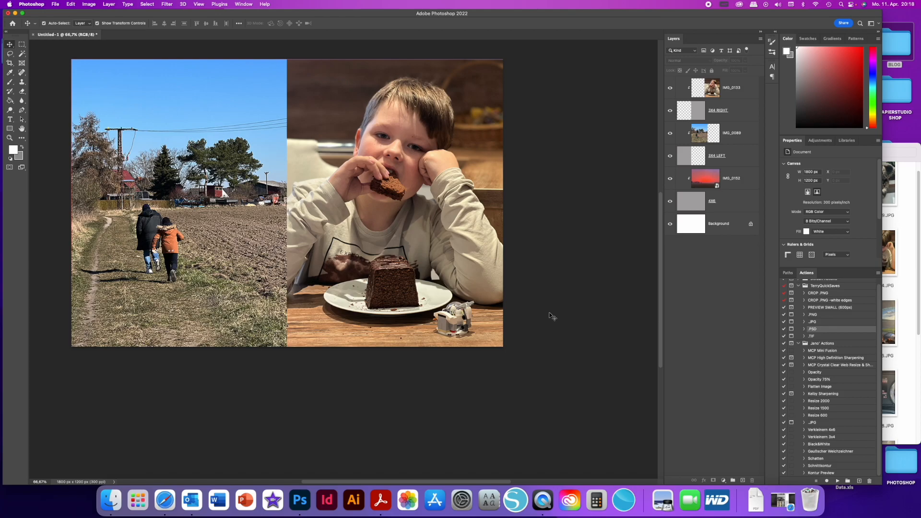
key("p")
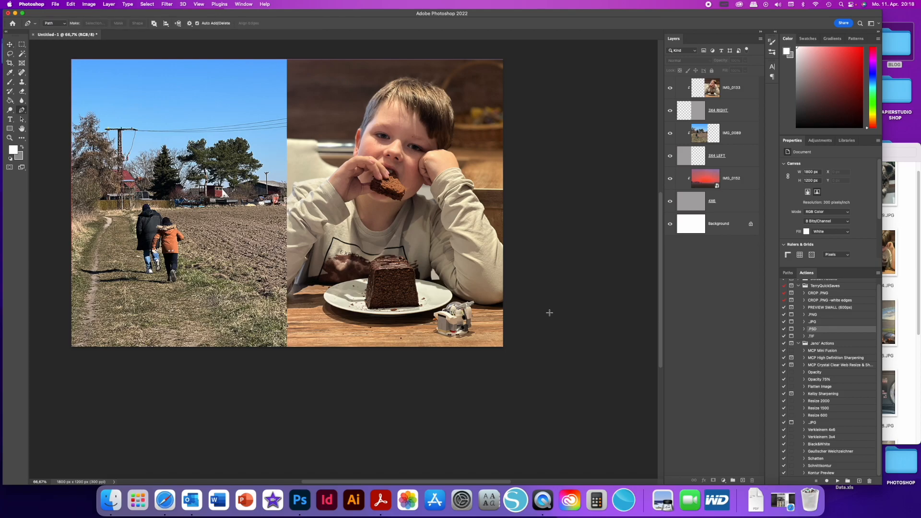
Step: Check the two-photo layout in the print settings preview and close it without printing
left_click(550, 313)
key("super+p")
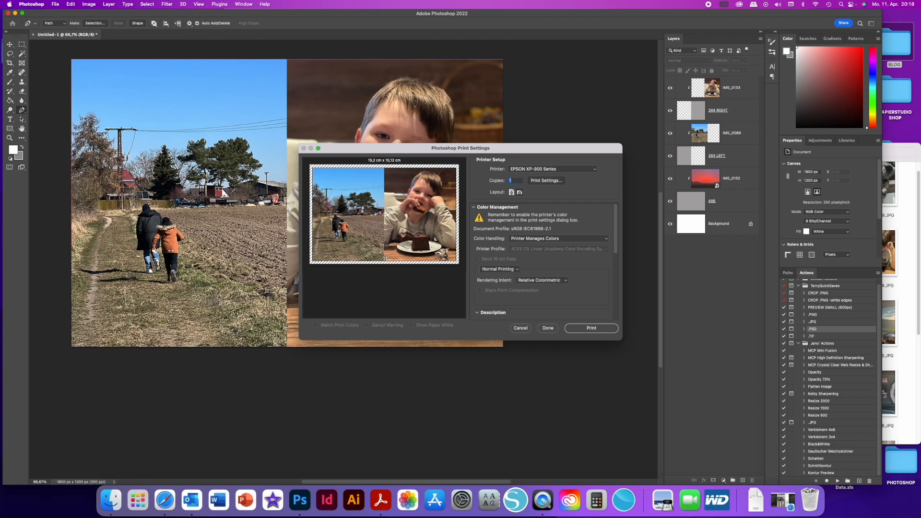
left_click(521, 329)
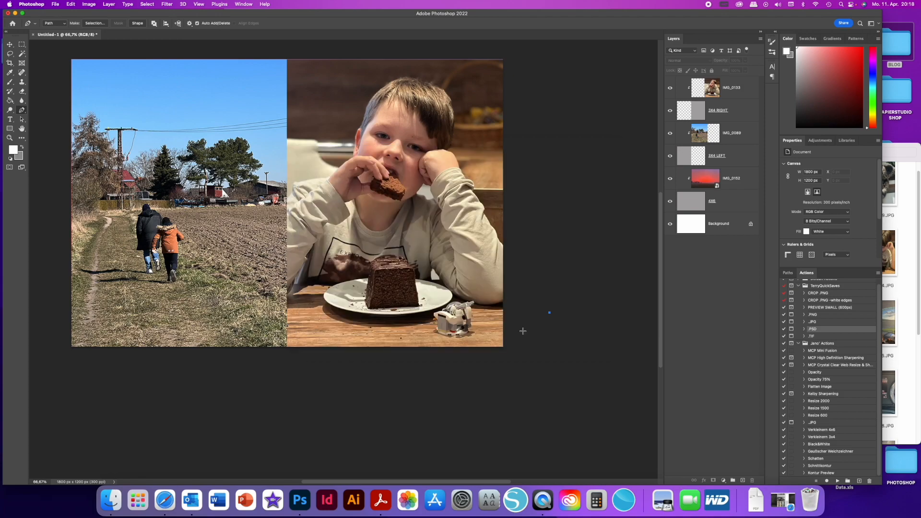
Step: Draw a vertical rectangle about 60 x 1287 px over the seam between the two photos and fill it with white
left_click(10, 129)
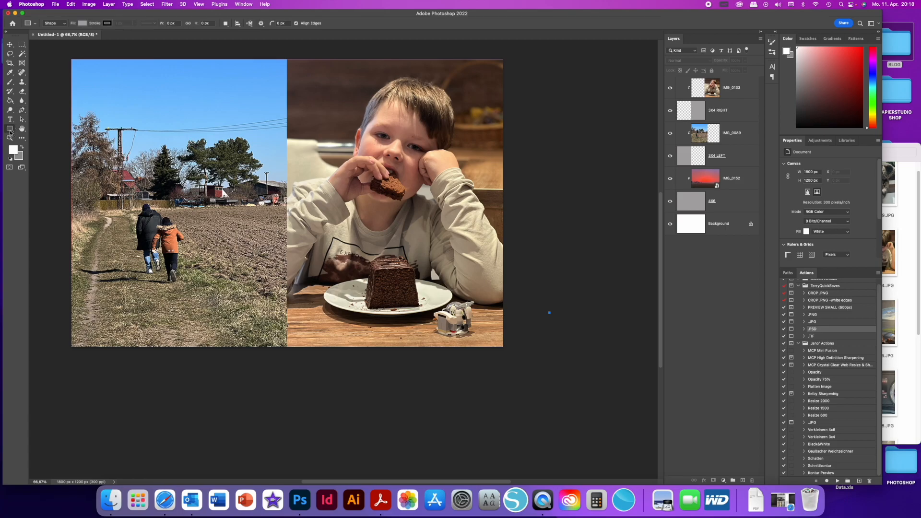
left_click_drag(281, 53, 295, 364)
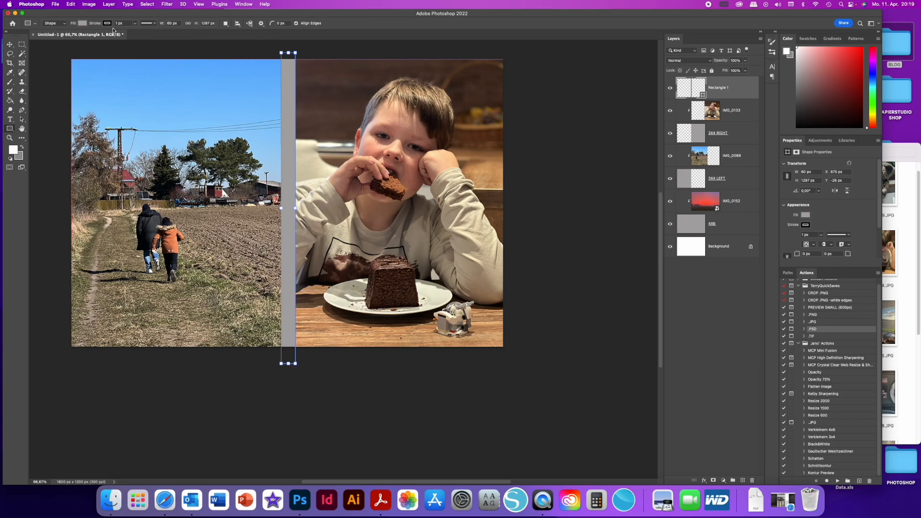
left_click(83, 23)
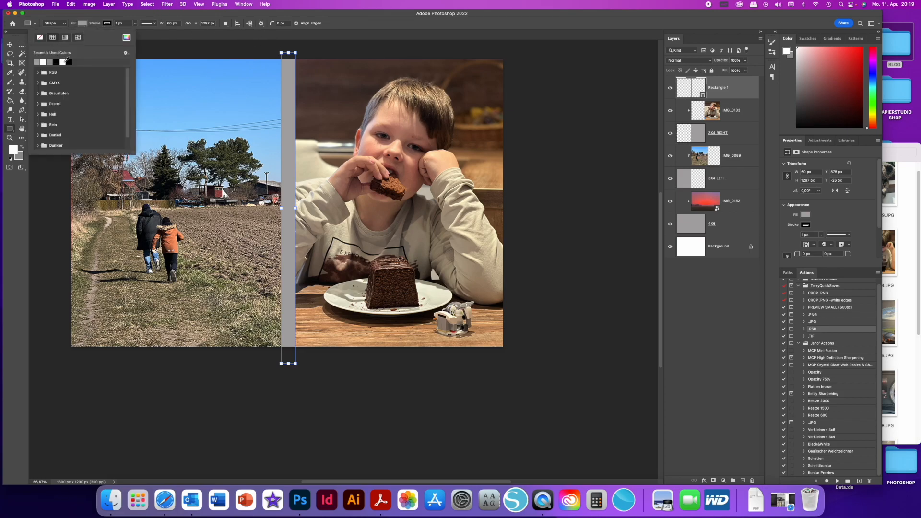
left_click(62, 61)
left_click(162, 38)
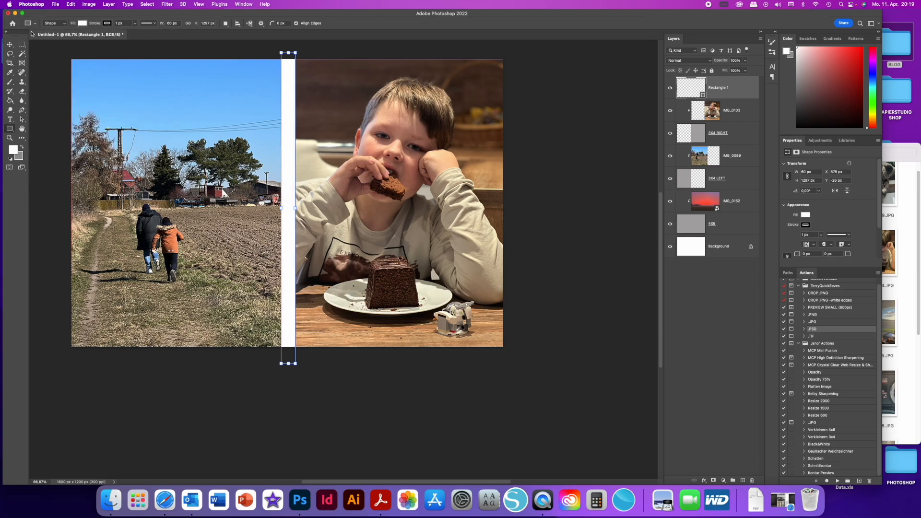
Step: Rasterize the white divider strip's Rectangle 1 layer
left_click(10, 45)
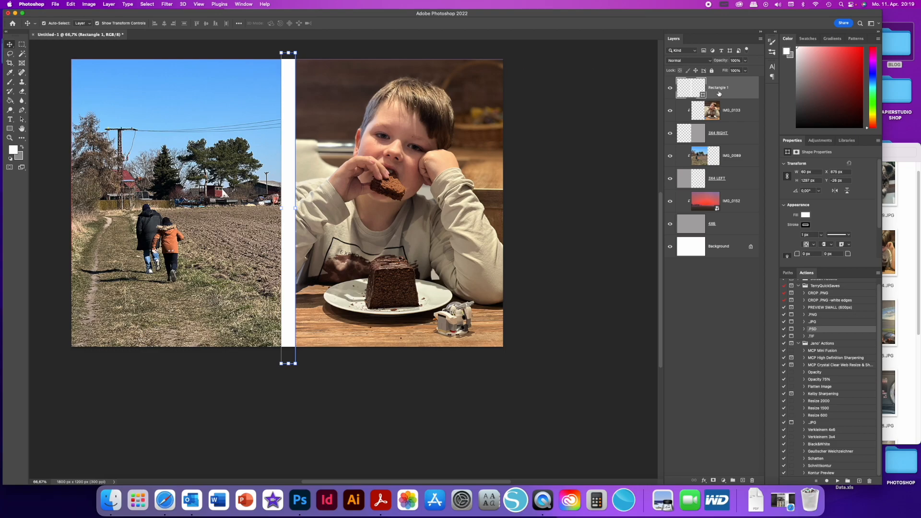
right_click(740, 88)
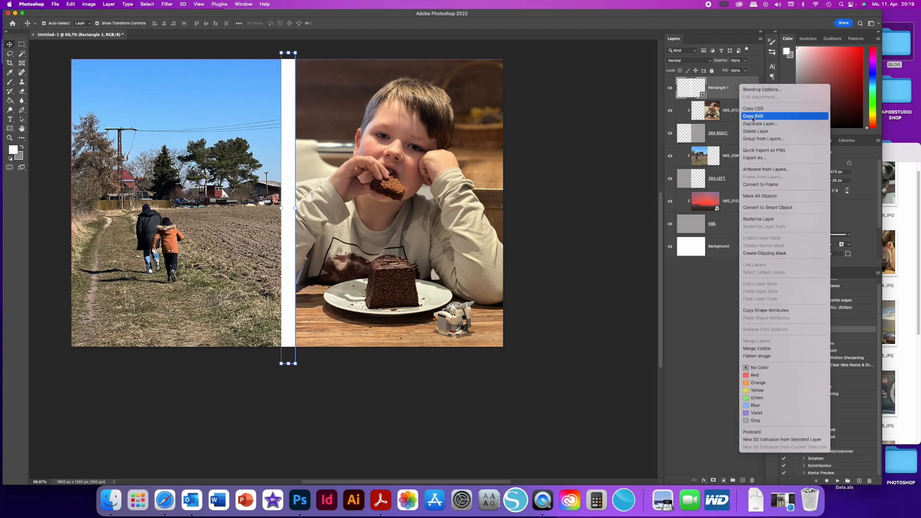
left_click(761, 219)
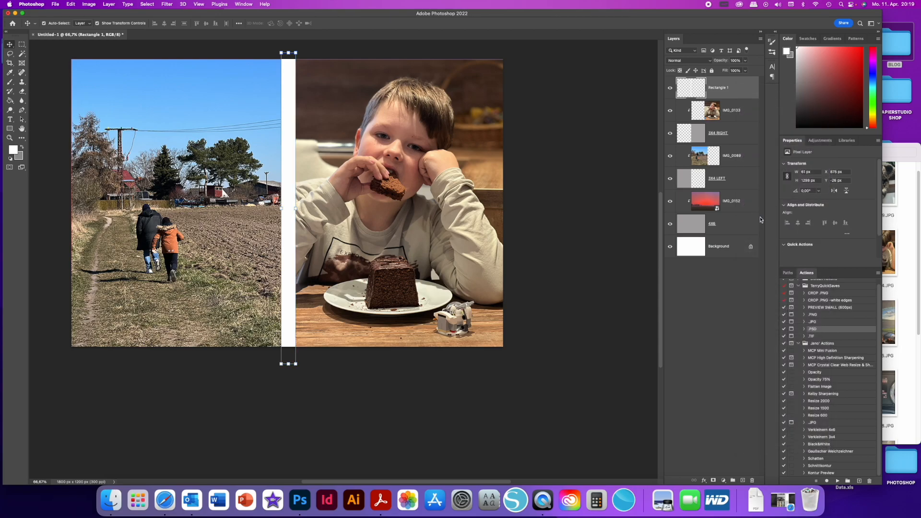
Step: Reposition the white strip over the photo seam at about X 870 px and check it in the print preview without printing
mouse_move(292, 70)
left_mouse_down()
mouse_move(306, 69)
mouse_move(291, 68)
left_mouse_up()
left_click(291, 68)
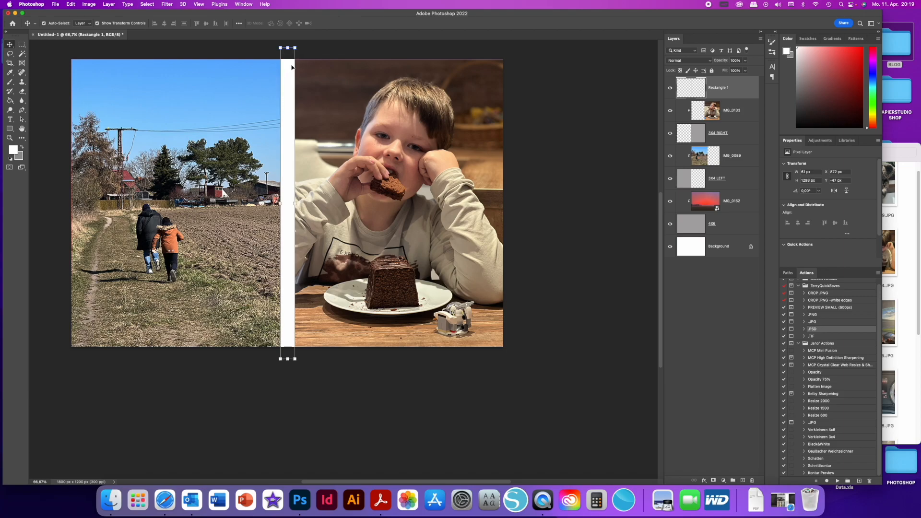
left_click_drag(291, 67, 290, 71)
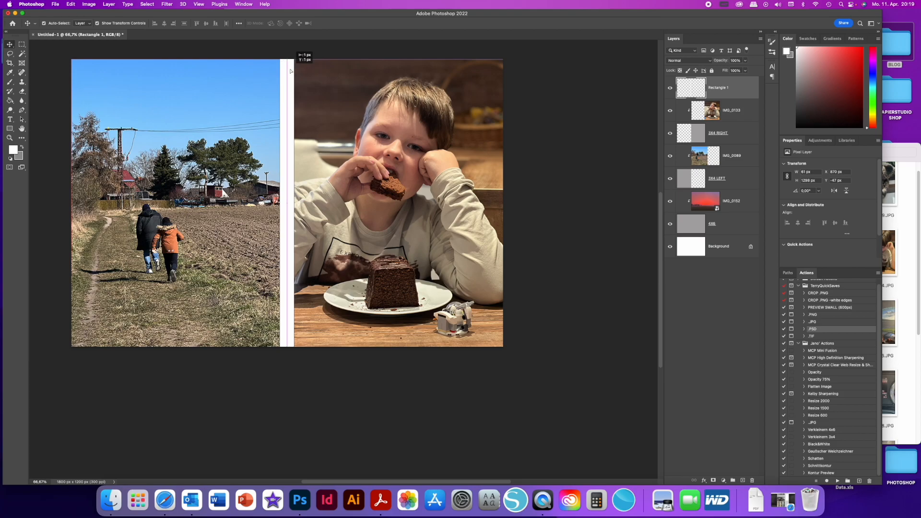
left_click_drag(290, 71, 291, 70)
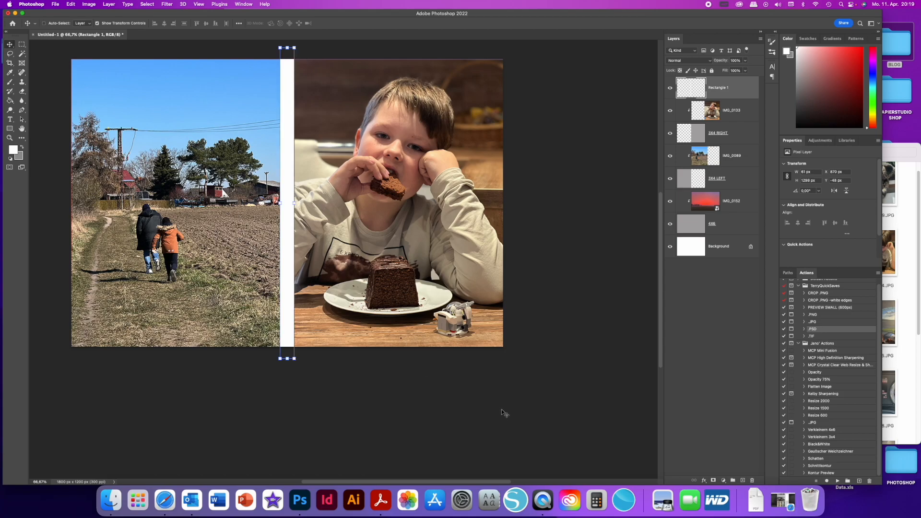
key("super+p")
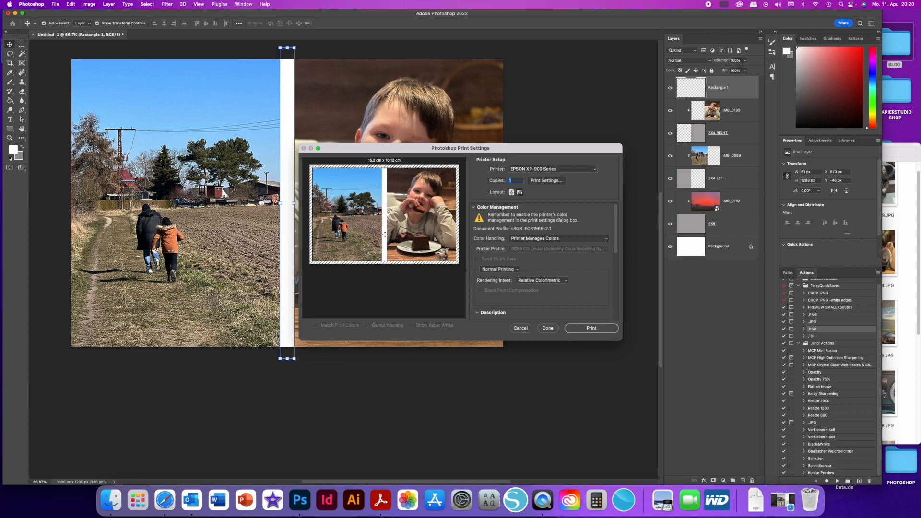
left_click(516, 326)
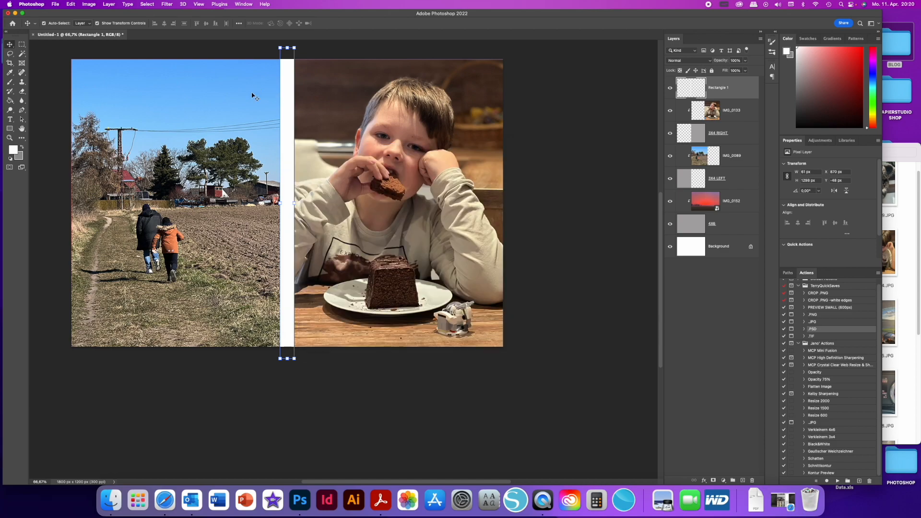
Step: Scale the white strip to about 126%, apply the transform and check the result in the print preview without printing
left_click_drag(295, 204, 290, 182)
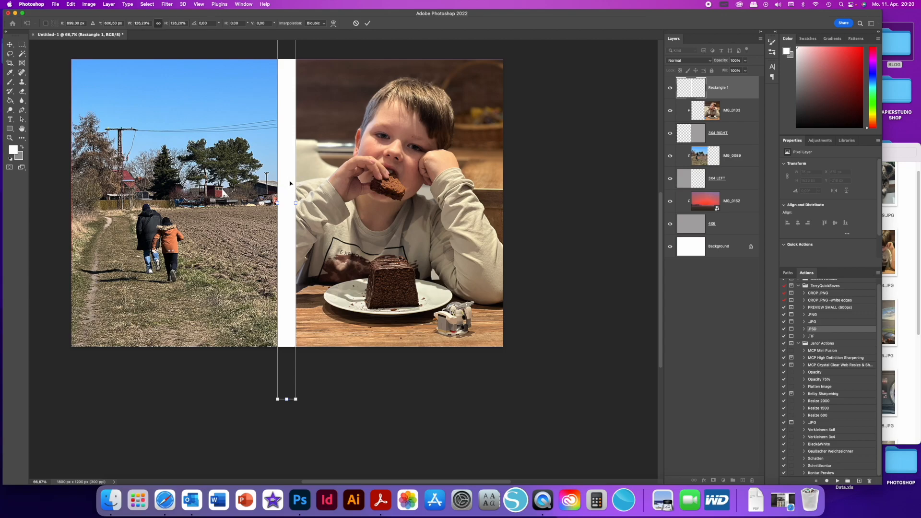
left_click(367, 23)
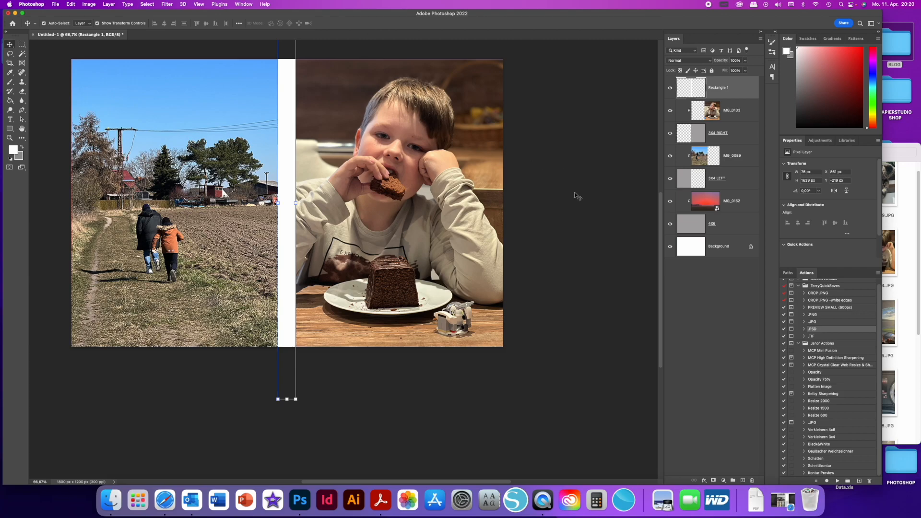
key("super+p")
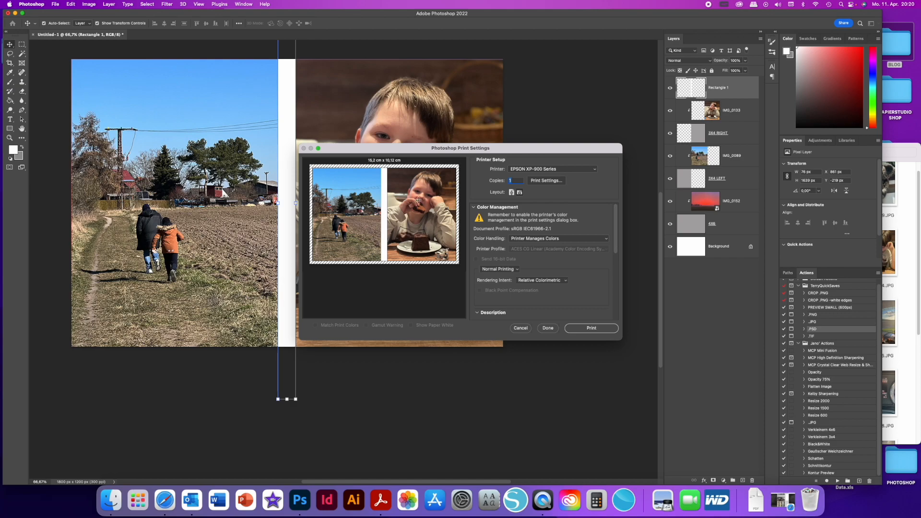
left_click(520, 329)
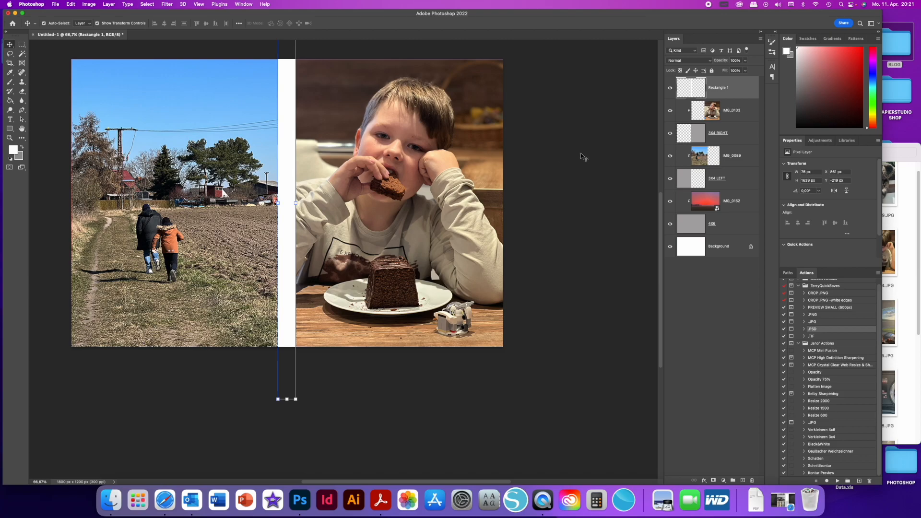
Step: Delete the three clipped photo layers, keeping only the template rectangles, the white strip and the background
left_click(749, 117)
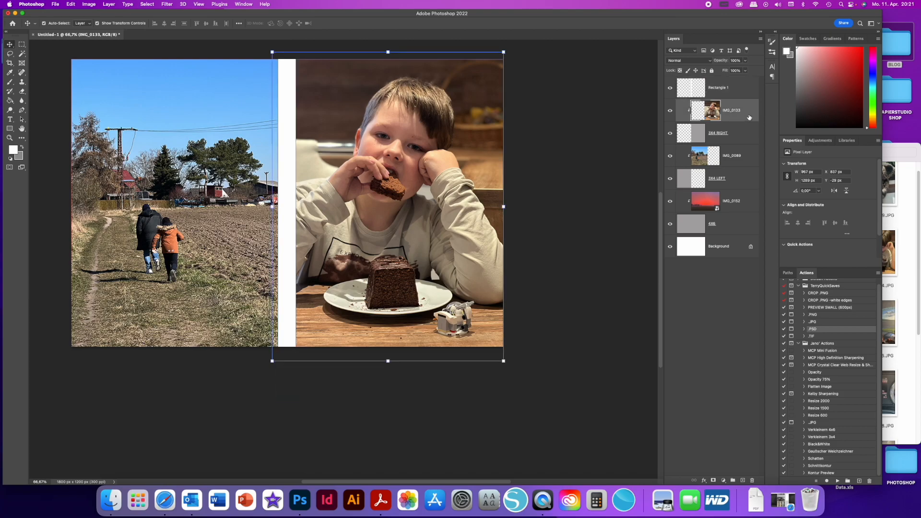
key("Delete")
left_click(745, 135)
key("Delete")
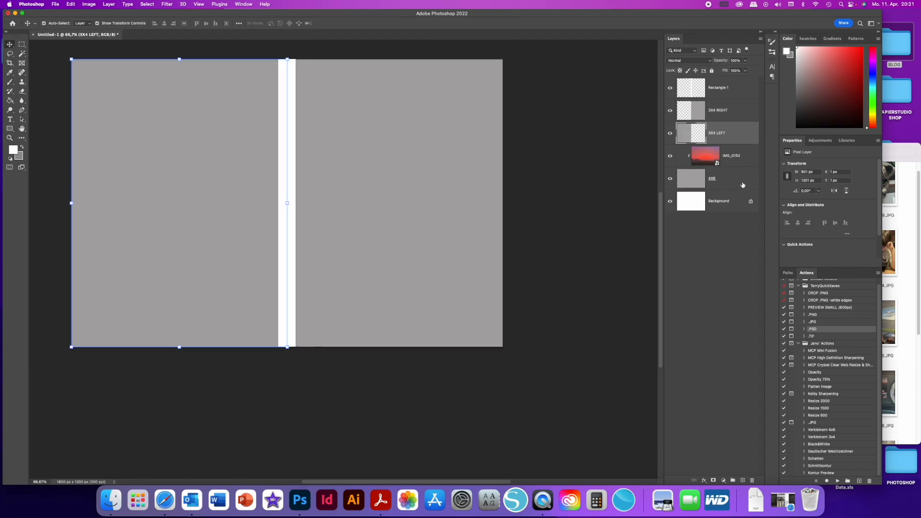
left_click(742, 156)
key("Delete")
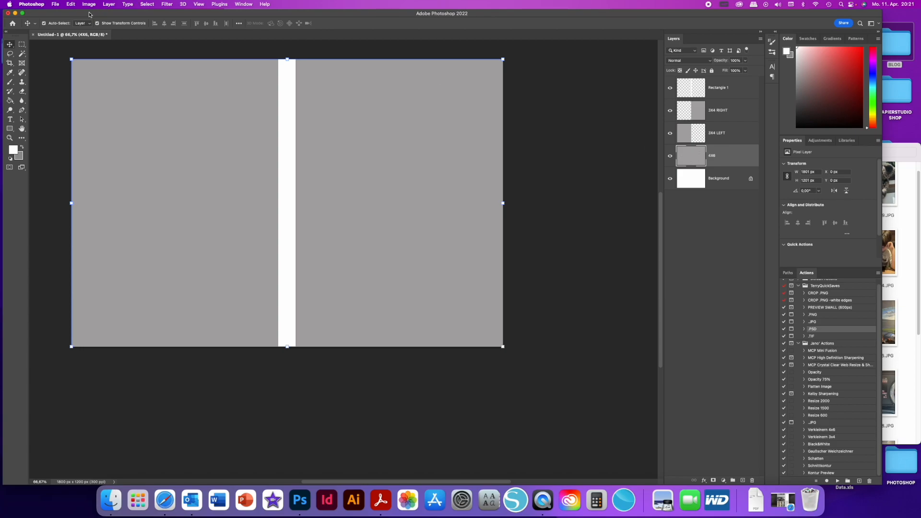
left_click(57, 5)
left_click(79, 82)
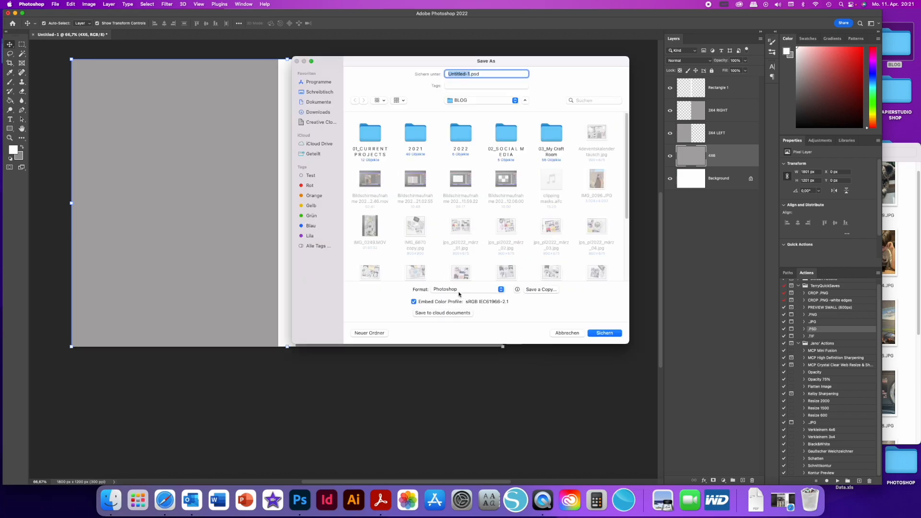
left_click(474, 290)
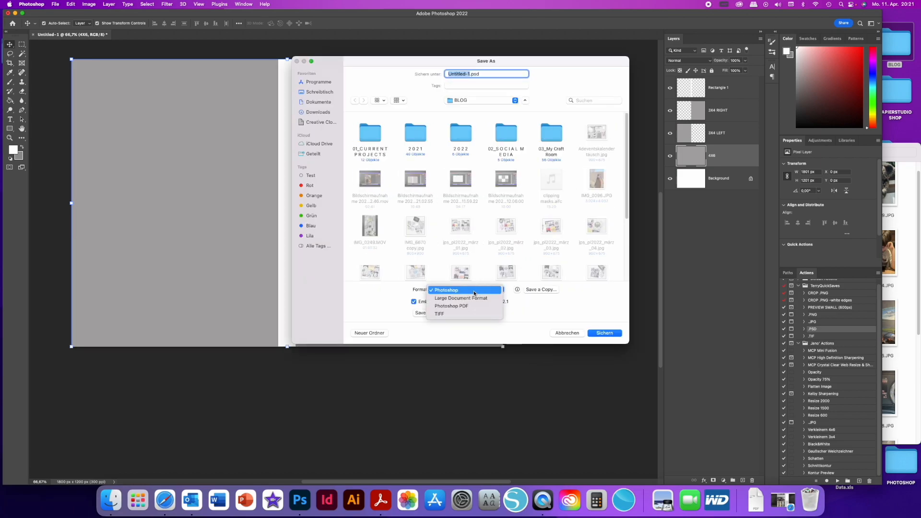
left_click(474, 291)
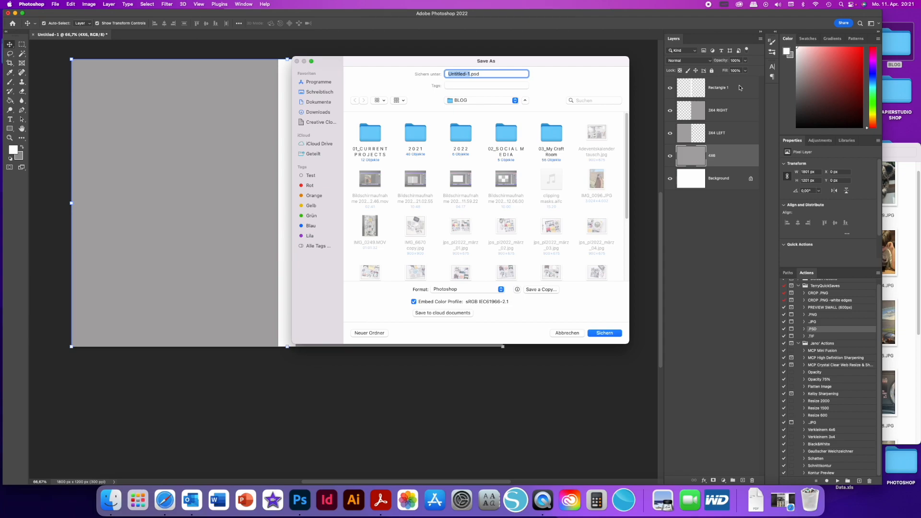
left_click(568, 333)
left_click(569, 333)
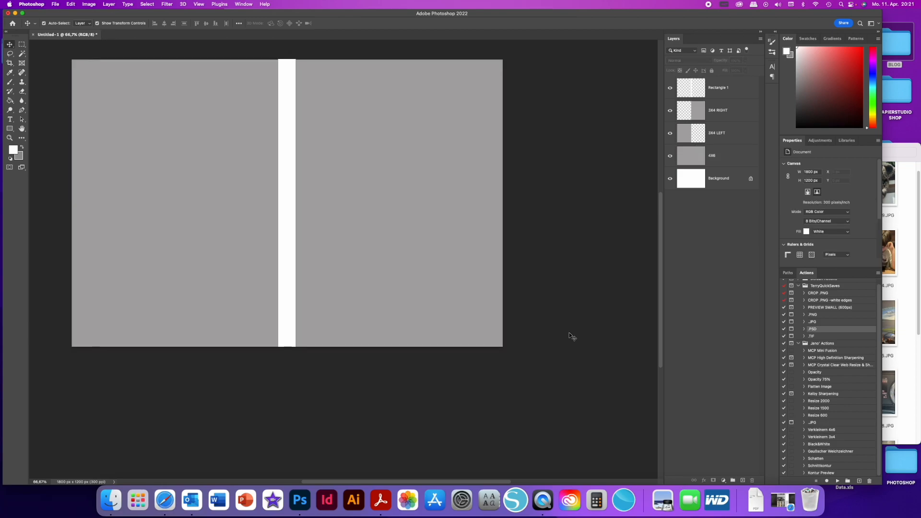
Step: Switch to Finder, close the MARCH photo window and open Fotos 2x3x4.psd from the PROJECT LIFE folder in Photoshop
left_click(919, 174)
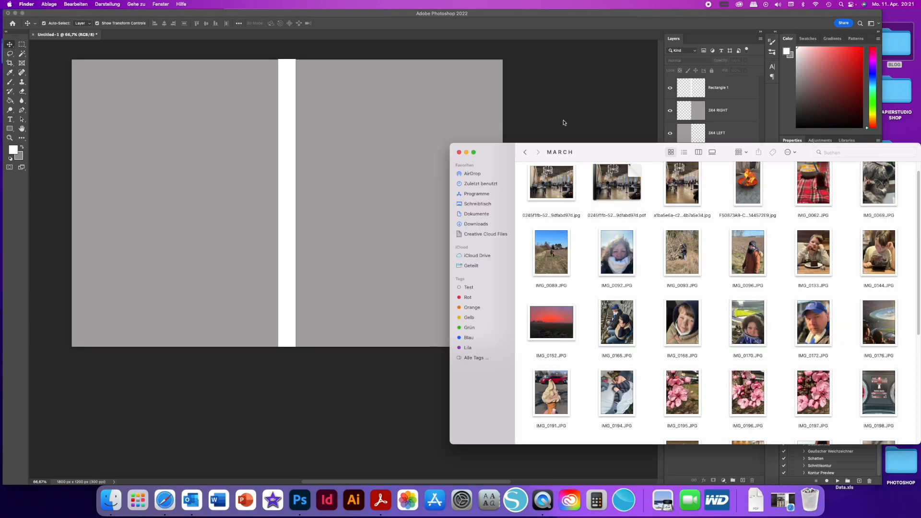
left_click(526, 153)
left_click(525, 153)
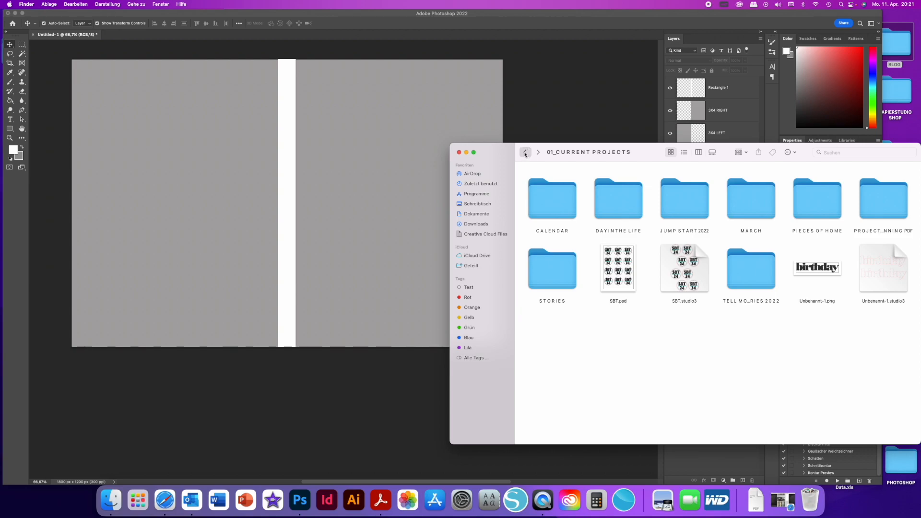
left_click(459, 153)
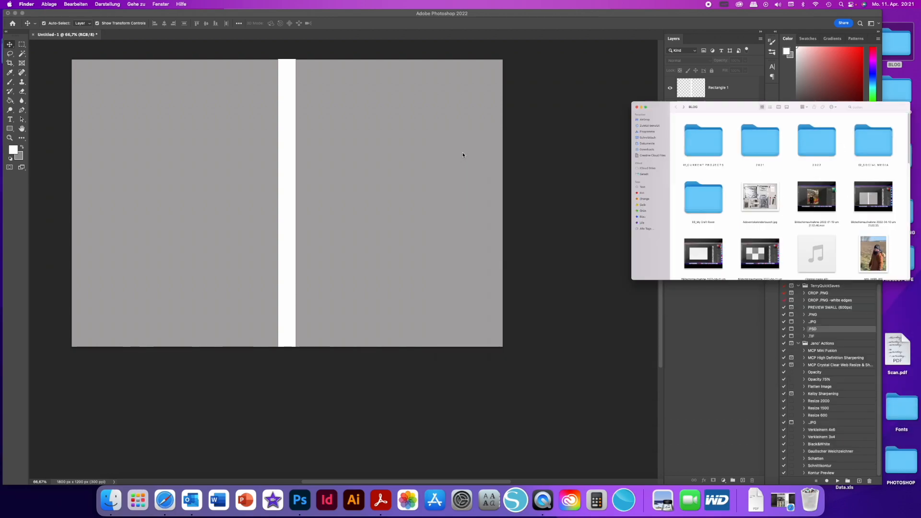
double_click(898, 263)
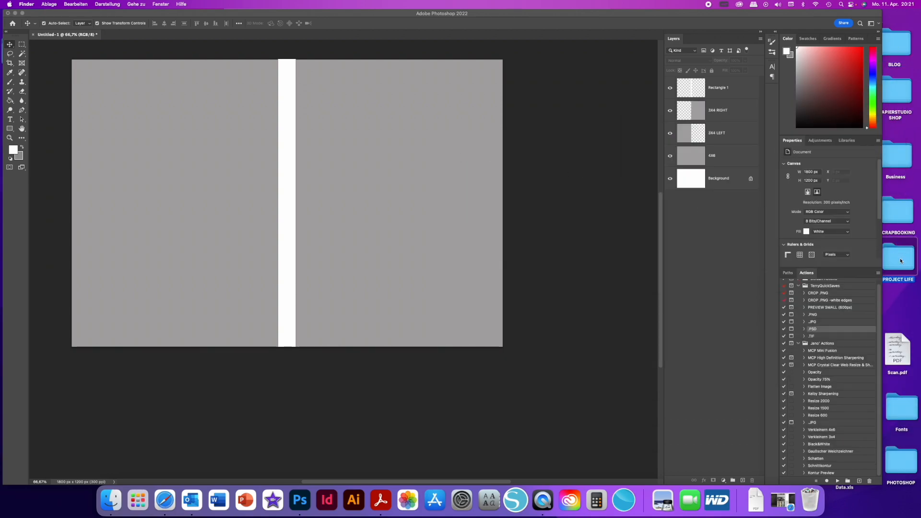
left_click_drag(762, 157, 396, 37)
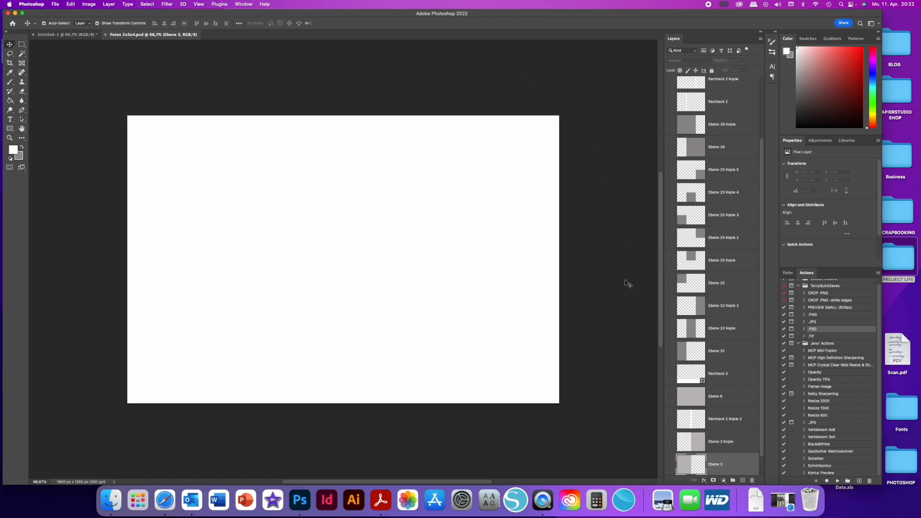
Step: Delete the Rechteck 3 layer from the template and make the full-size Ebene 6 layer visible
scroll(626, 284, "down", 3)
scroll(627, 284, "up", 2)
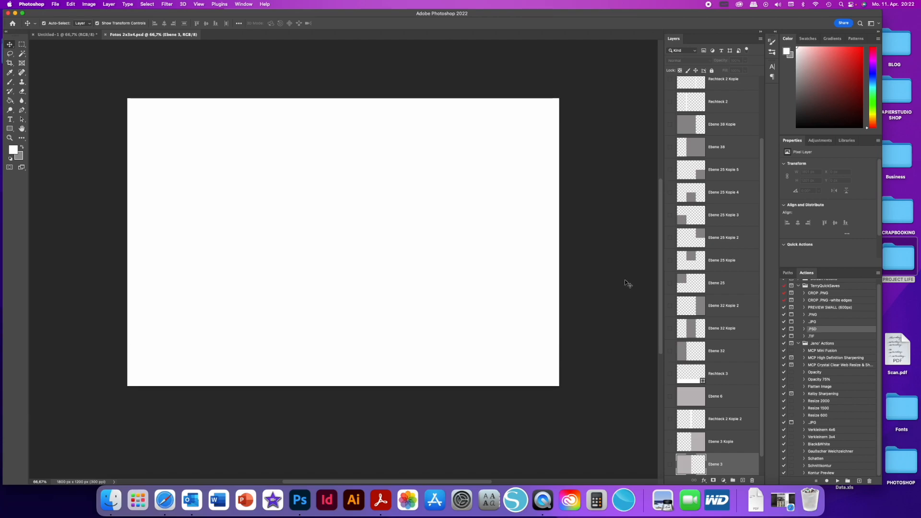
left_click(743, 377)
right_click(743, 377)
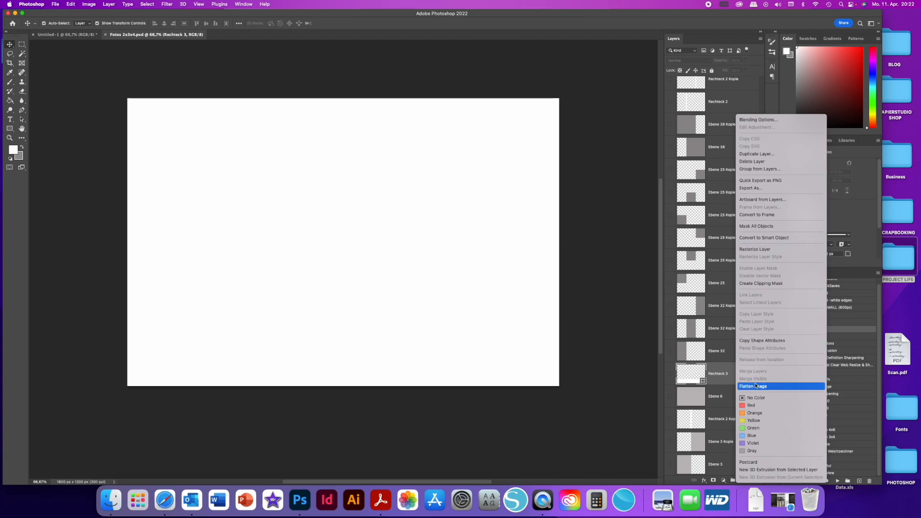
left_click(753, 162)
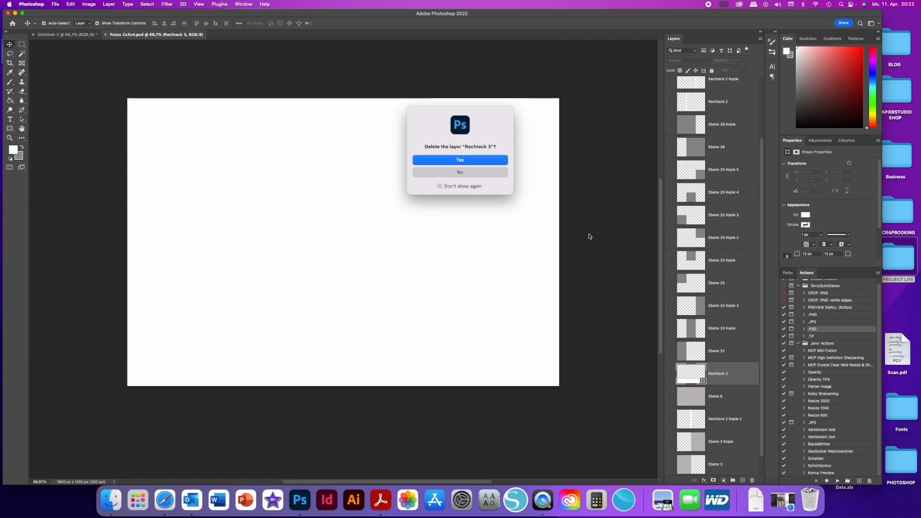
key("Return")
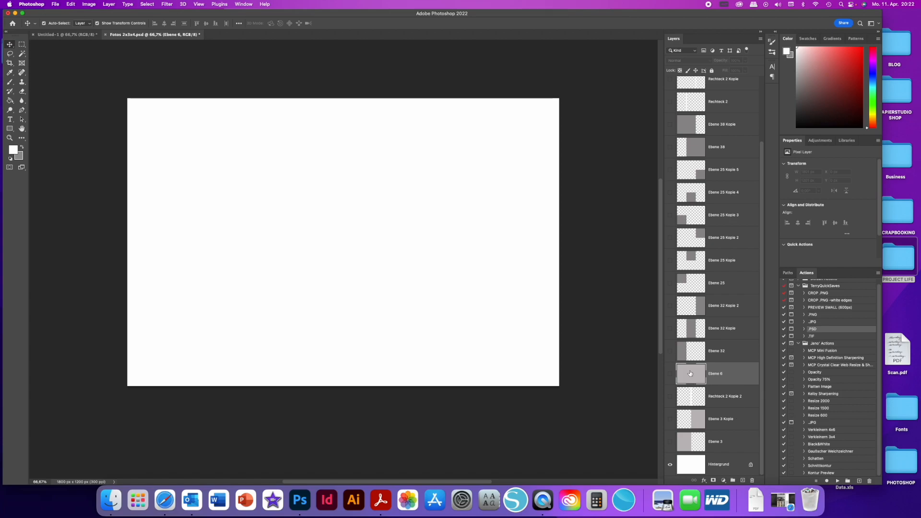
left_click(671, 375)
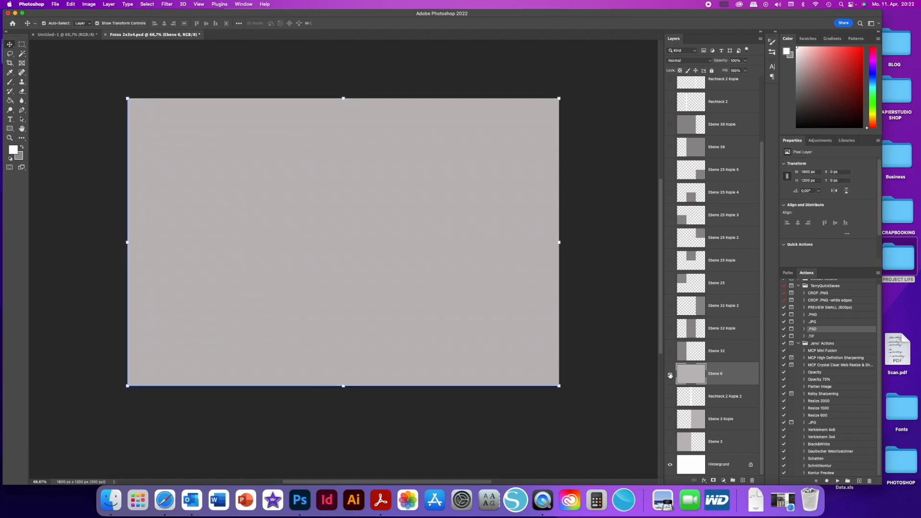
Step: Hide Ebene 6 and show the two-photo layout with Ebene 3, Ebene 3 Kopie and the divider Rechteck 2 Kopie 2
left_click(670, 374)
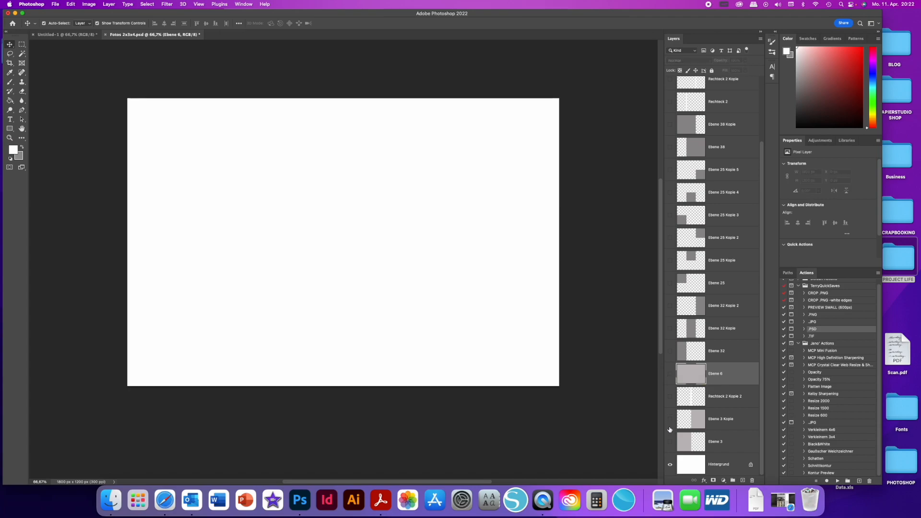
left_click(670, 421)
left_click(671, 442)
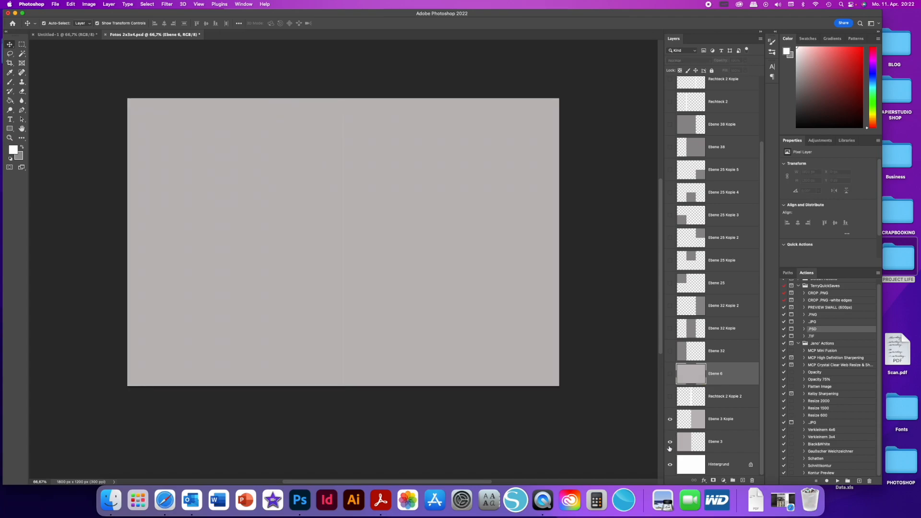
left_click(670, 399)
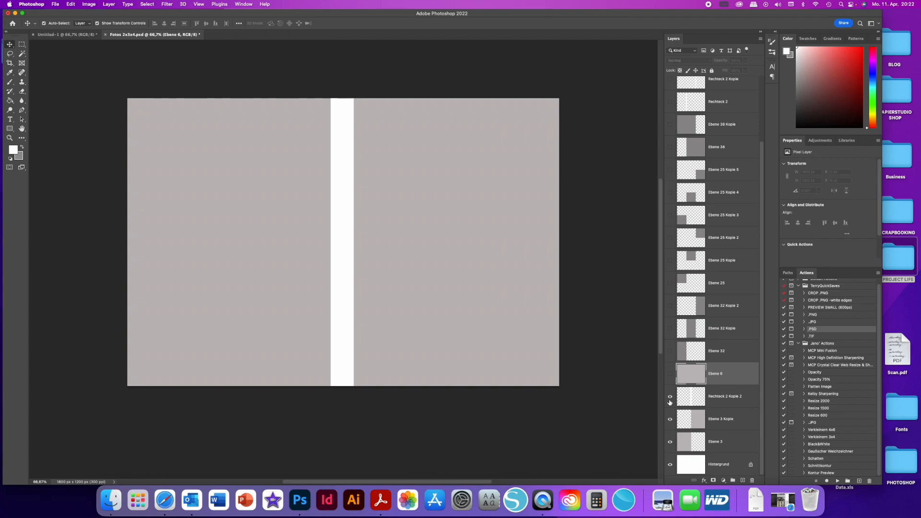
Step: Hide the two-photo layout layers Rechteck 2 Kopie 2, Ebene 3 Kopie and Ebene 3
left_click(670, 399)
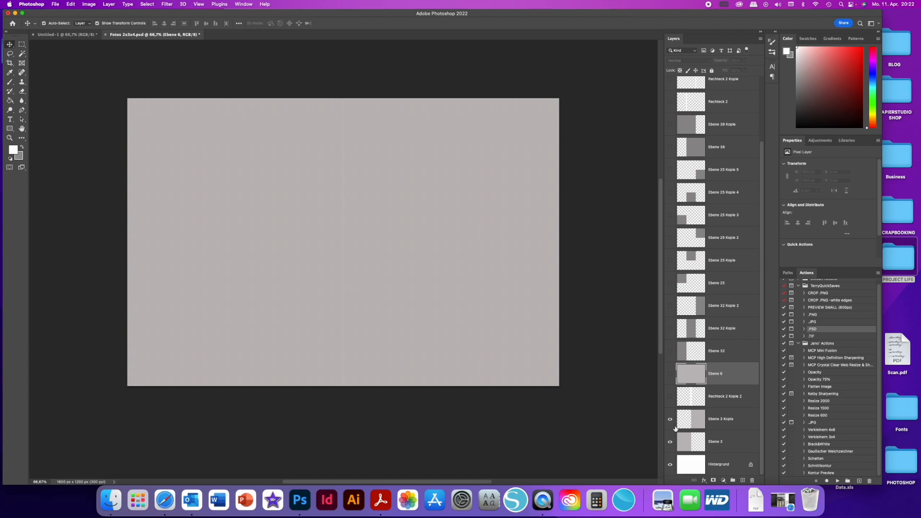
left_click(670, 419)
left_click(671, 442)
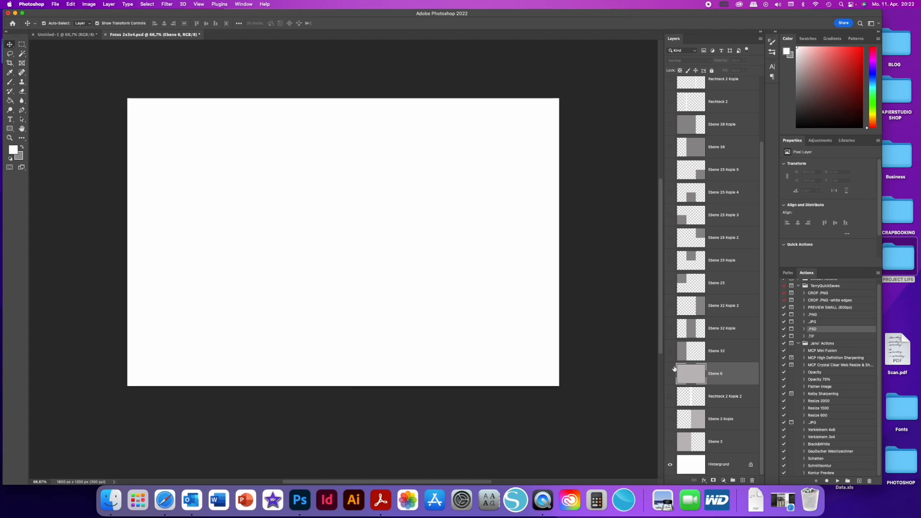
Step: Show the three vertical photo placeholders Ebene 32, Ebene 32 Kopie and Ebene 32 Kopie 2
left_click(671, 357)
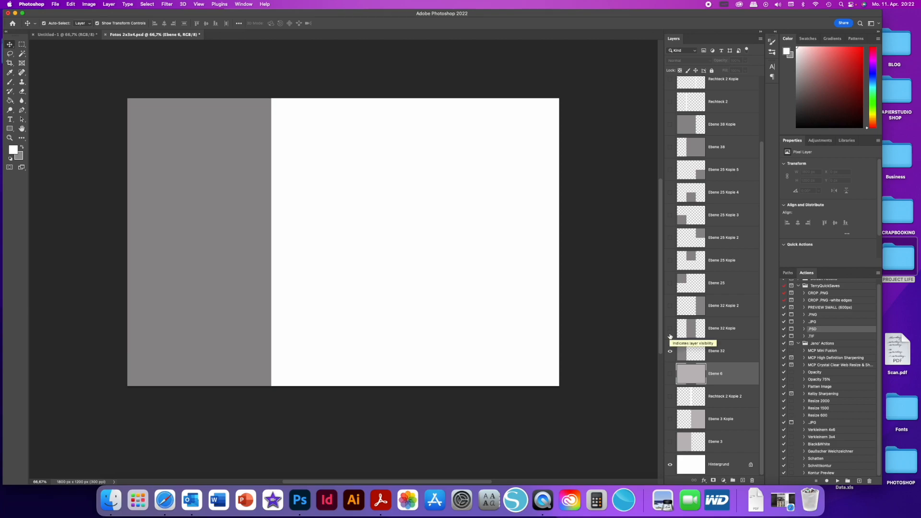
left_click(671, 330)
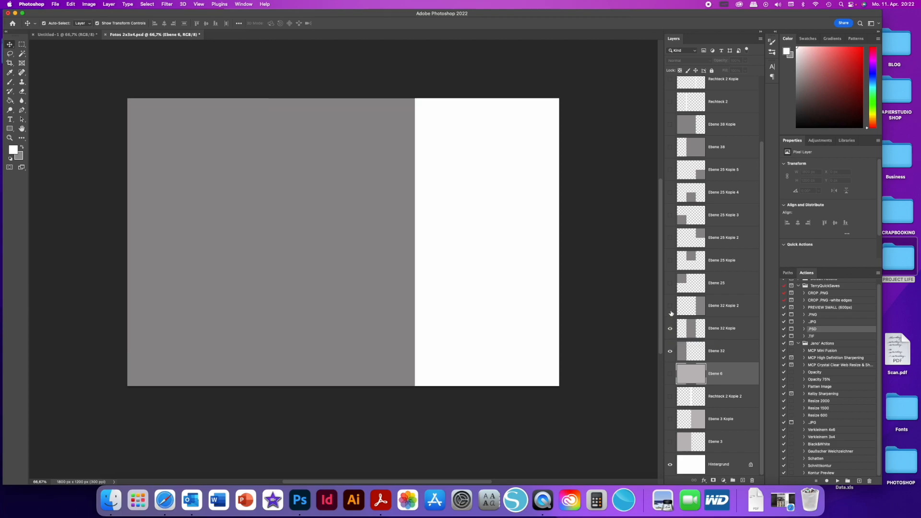
left_click(670, 306)
left_click(671, 329)
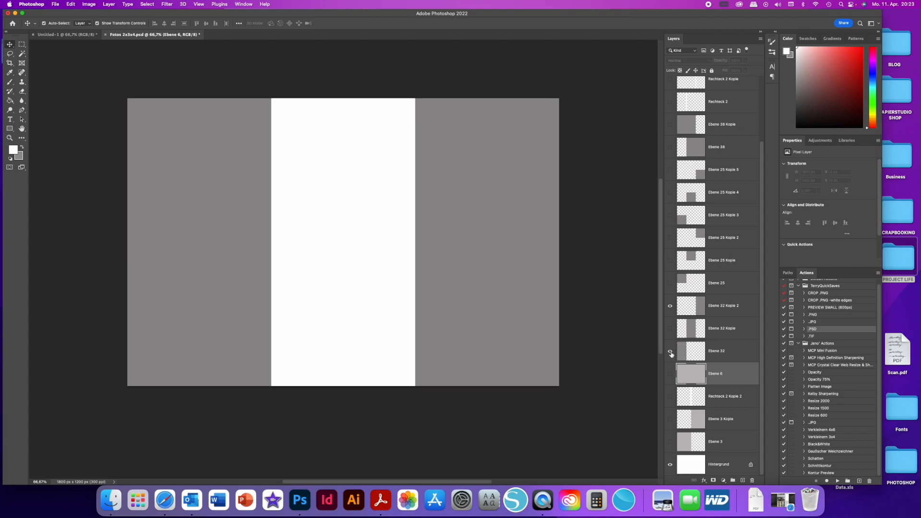
left_click(670, 329)
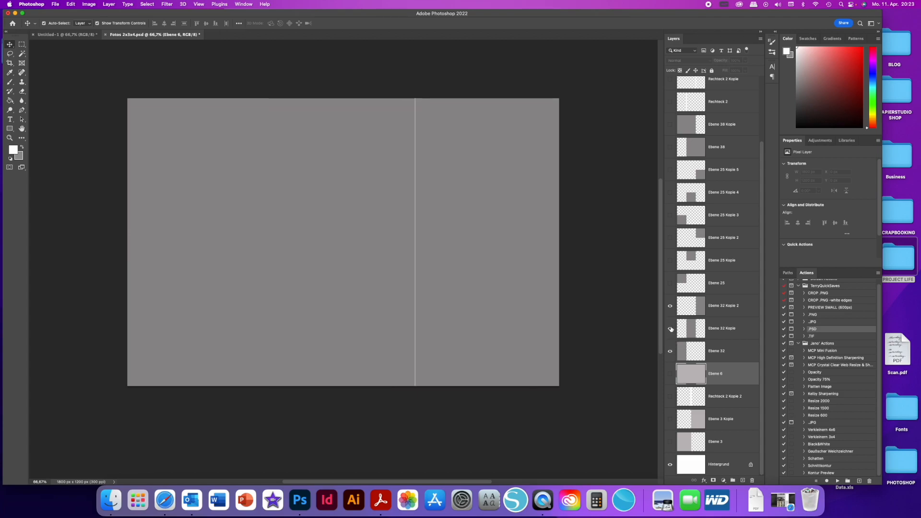
Step: Show the vertical white dividers Rechteck 2 and Rechteck 2 Kopie between the three placeholders
left_click(672, 105)
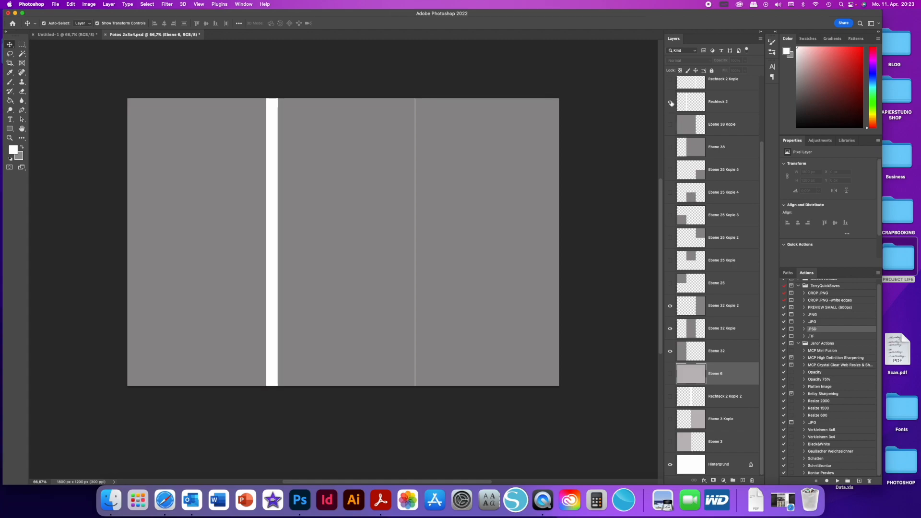
scroll(672, 103, "up", 2)
scroll(672, 104, "up", 2)
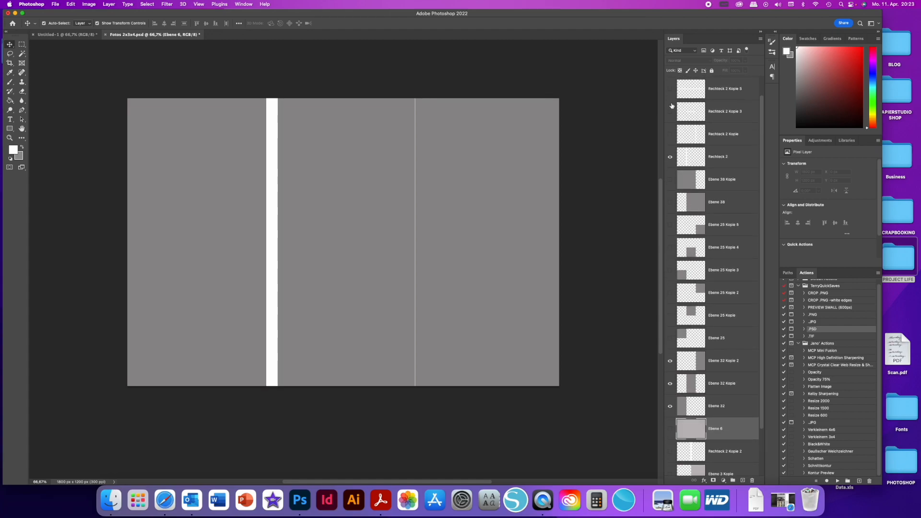
left_click(671, 135)
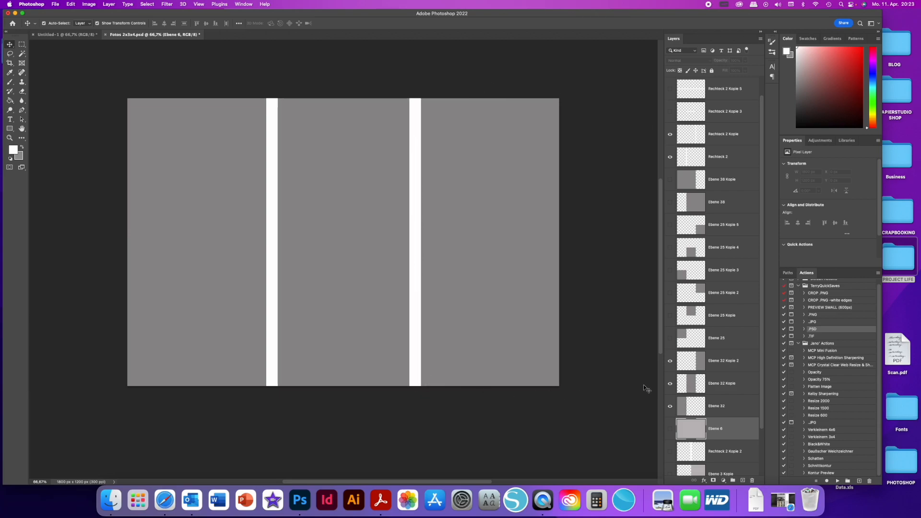
Step: Show Rechteck 2 Kopie 2, move it above Ebene 32 Kopie 2, and return it to its place below Ebene 6
left_click(671, 452)
scroll(670, 386, "down", 1)
scroll(670, 386, "down", 2)
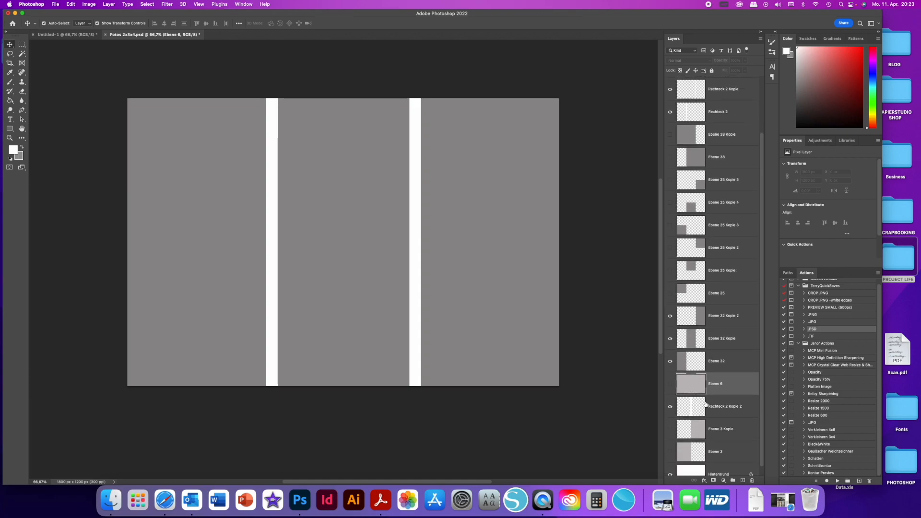
left_click_drag(701, 409, 696, 309)
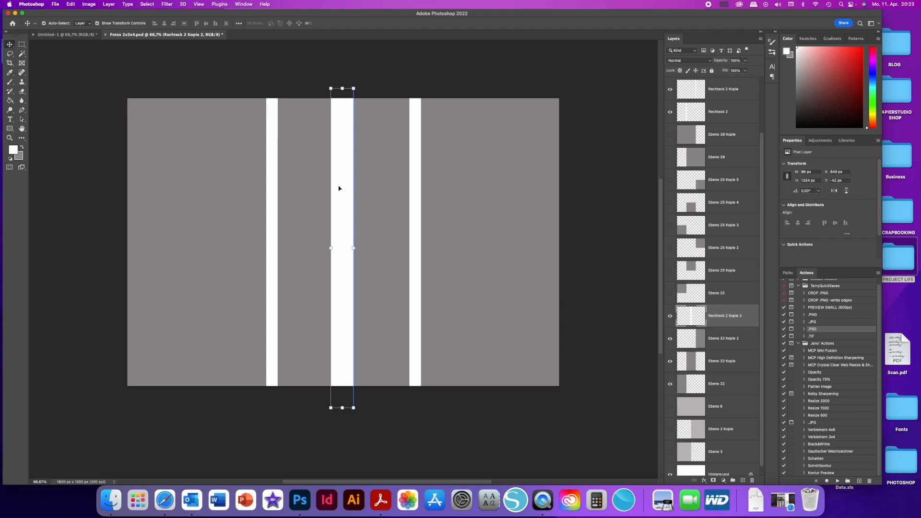
left_click_drag(751, 322, 747, 422)
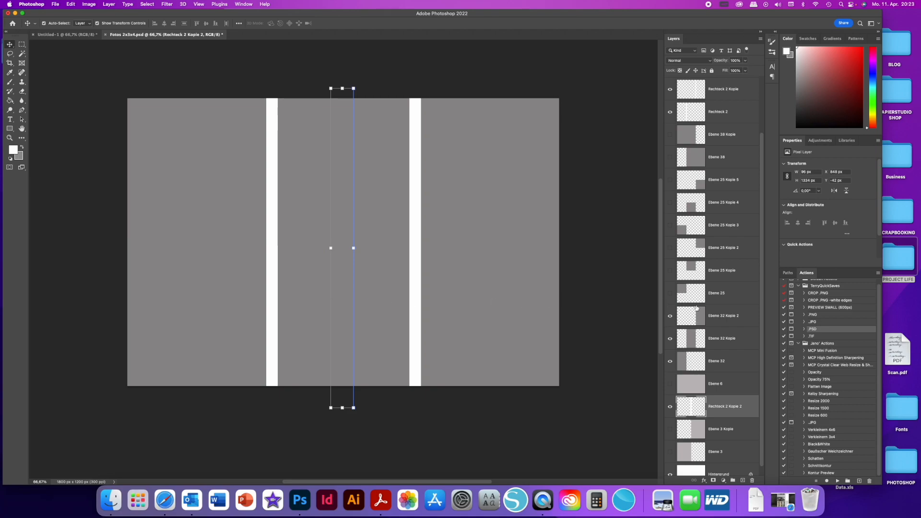
Step: Hide the three Ebene 32 placeholder layers and show all six Ebene 25 placeholders for the six-photo layout
left_click(671, 324)
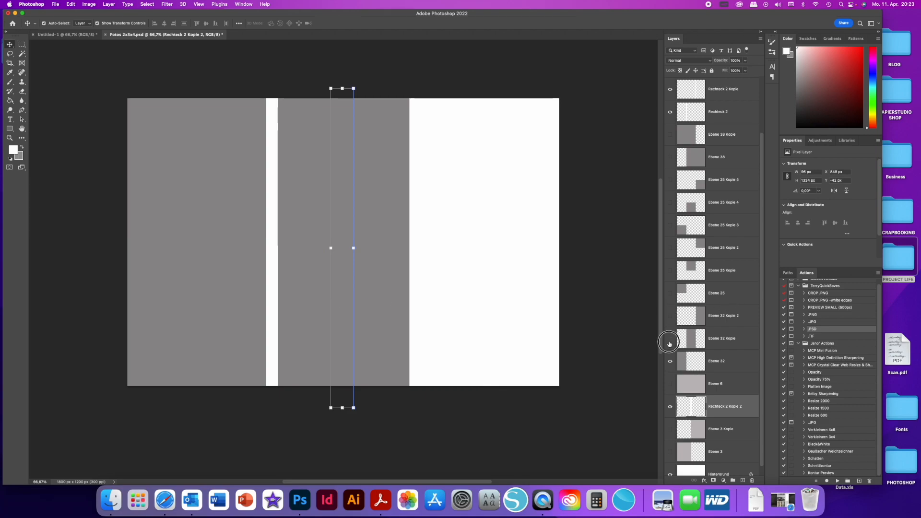
left_click(670, 339)
left_click(671, 361)
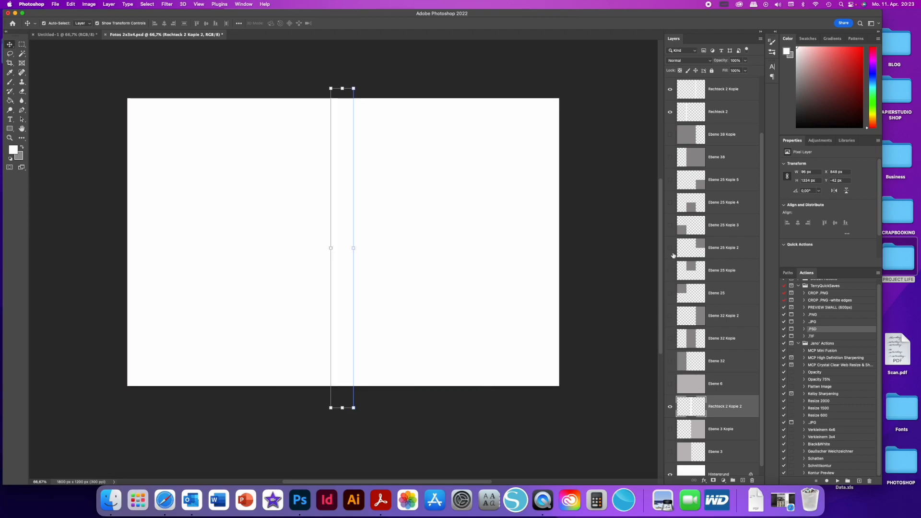
left_click(670, 181)
left_click_drag(670, 209, 671, 302)
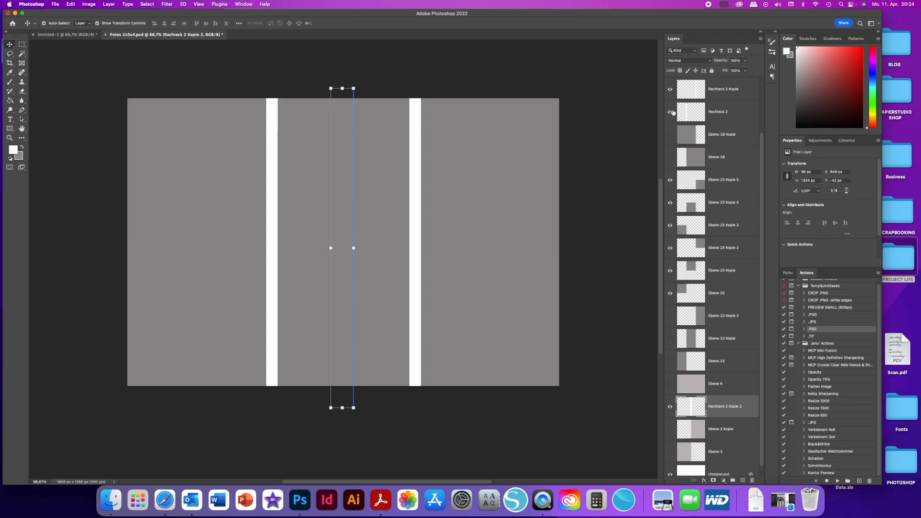
Step: Show the horizontal divider Rechteck 2 Kopie 5 and check the six-photo layout in the print preview without printing
scroll(672, 109, "up", 4)
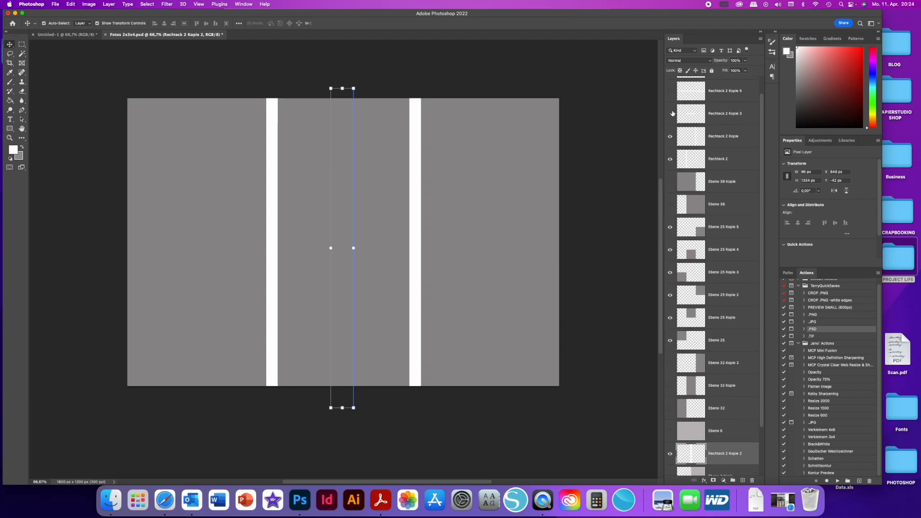
left_click(670, 94)
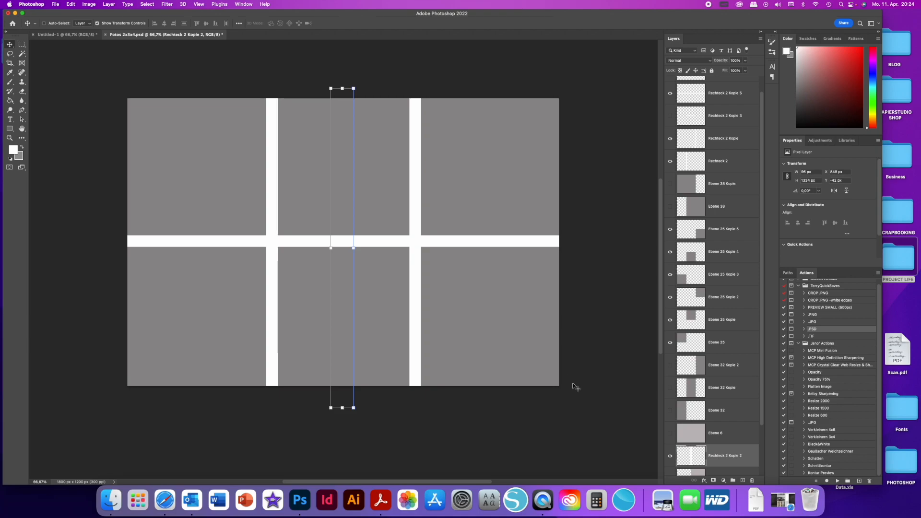
key("super+p")
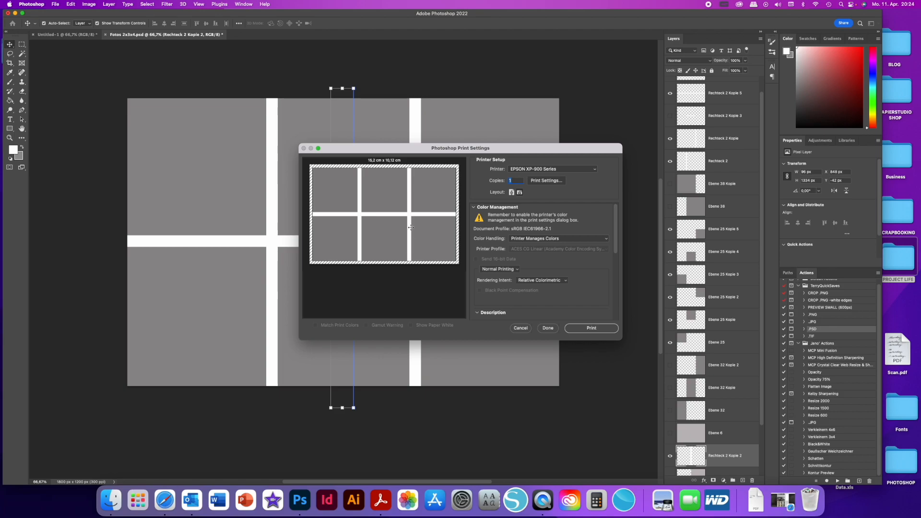
left_click(519, 329)
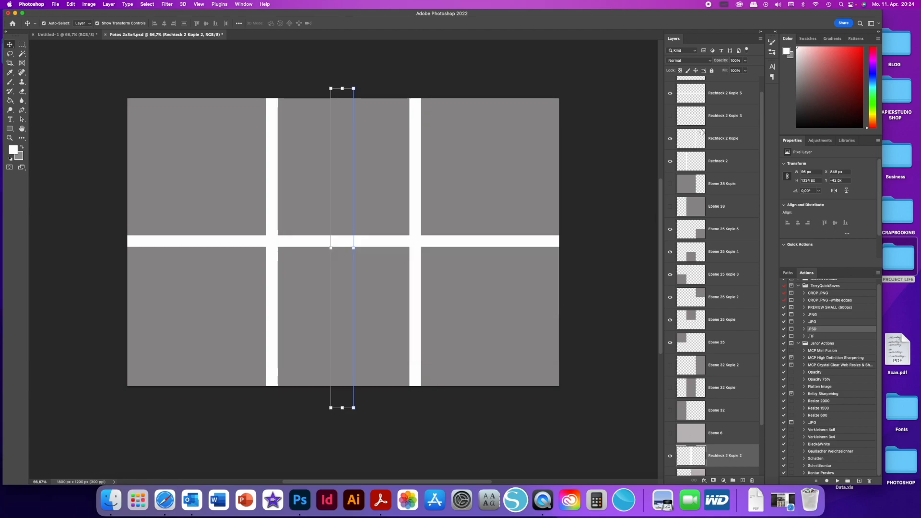
Step: Hide the horizontal divider Rechteck 2 Kopie 5 and the four corner placeholders Ebene 25, Ebene 25 Kopie 2, Kopie 3 and Kopie 5
left_click(671, 139)
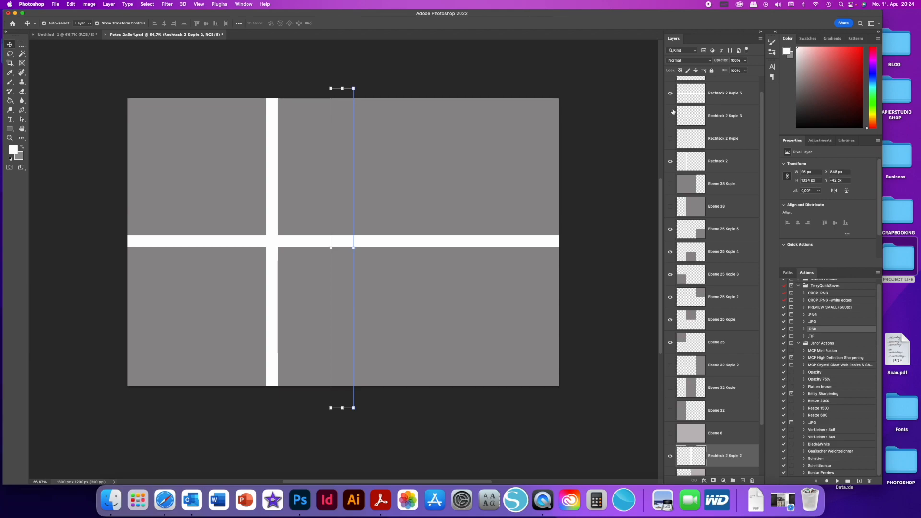
left_click(670, 93)
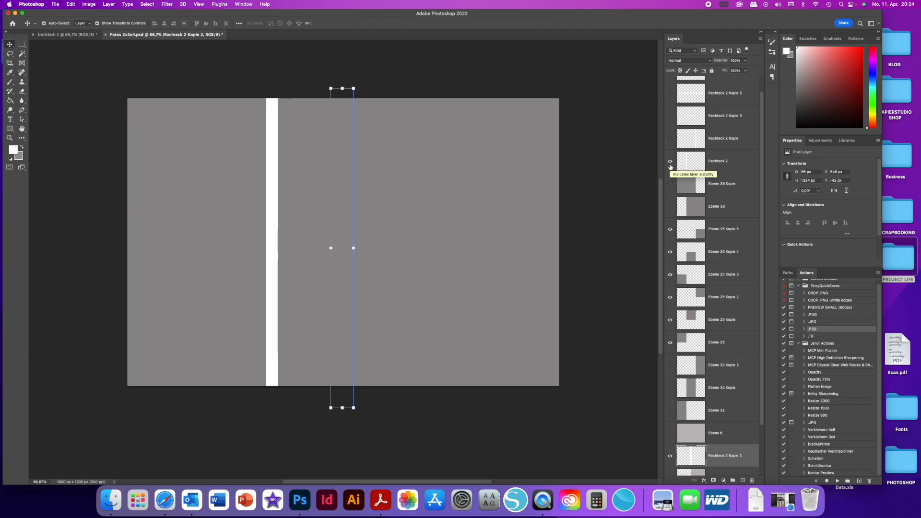
left_click(671, 138)
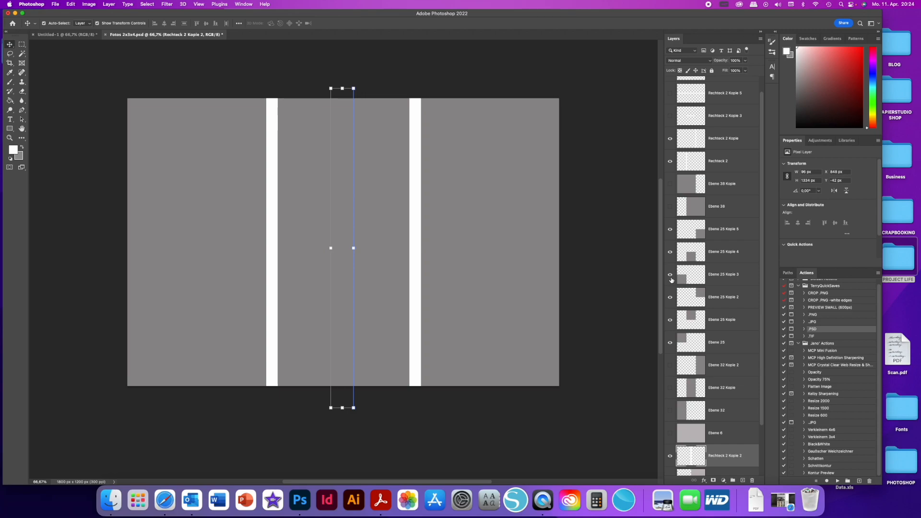
left_click(671, 229)
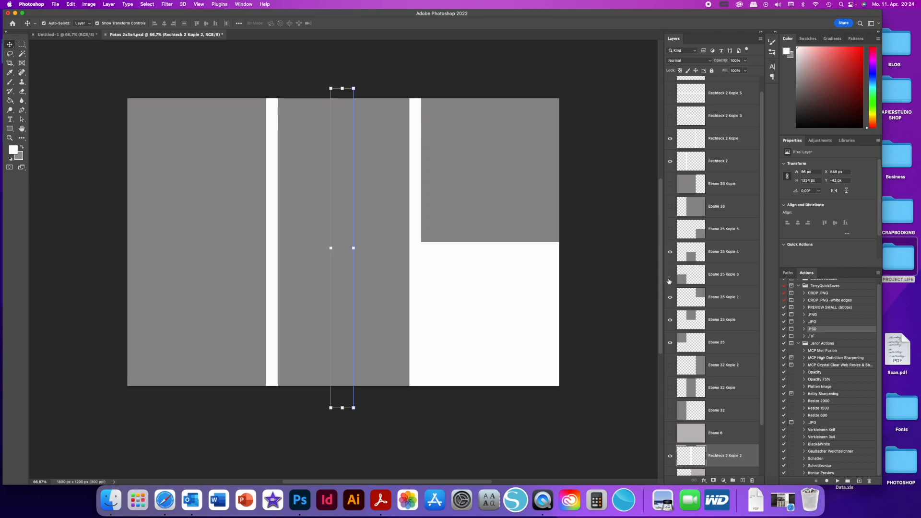
left_click(671, 275)
left_click(671, 343)
left_click(670, 298)
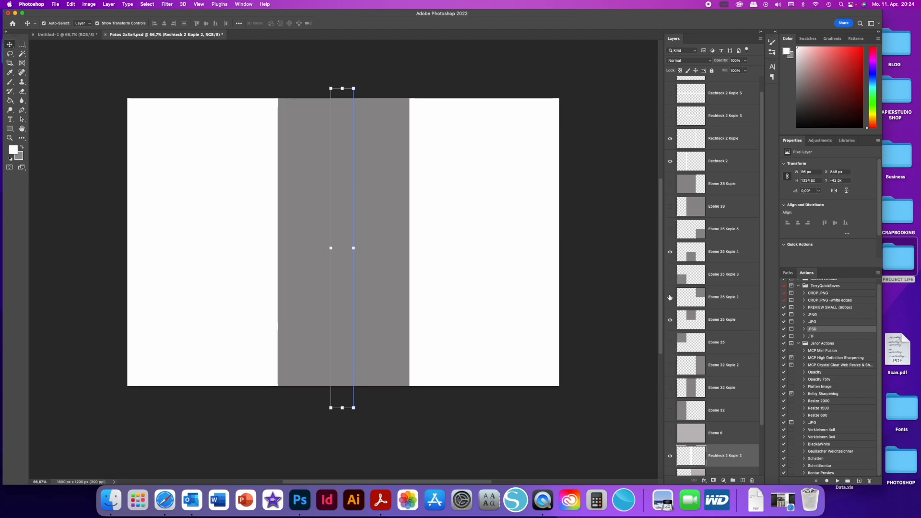
Step: Show the tall side placeholders Ebene 32 and Ebene 32 Kopie 2 and the short middle divider Rechteck 2 Kopie 3
left_click(671, 365)
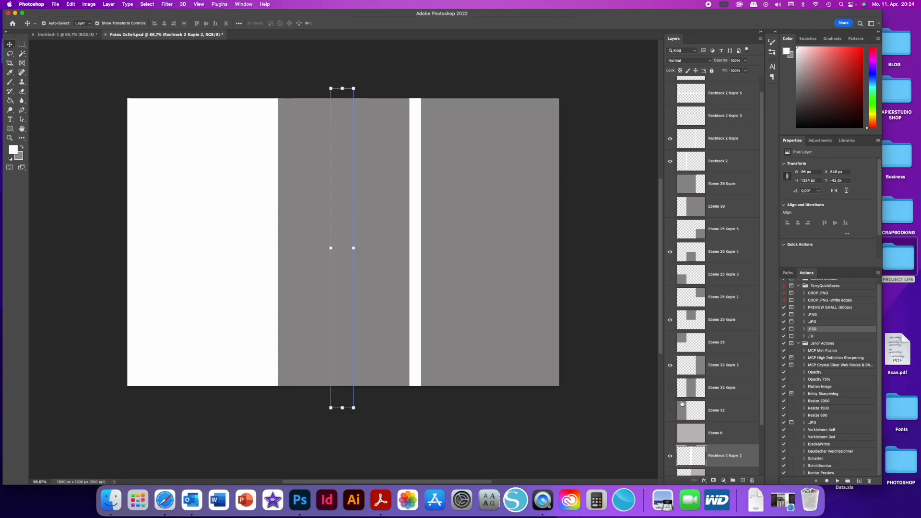
left_click(670, 412)
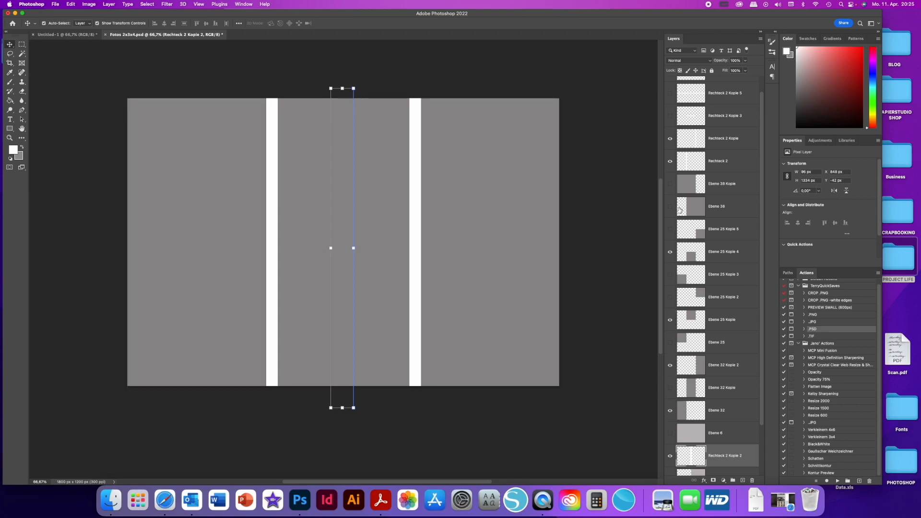
left_click(670, 116)
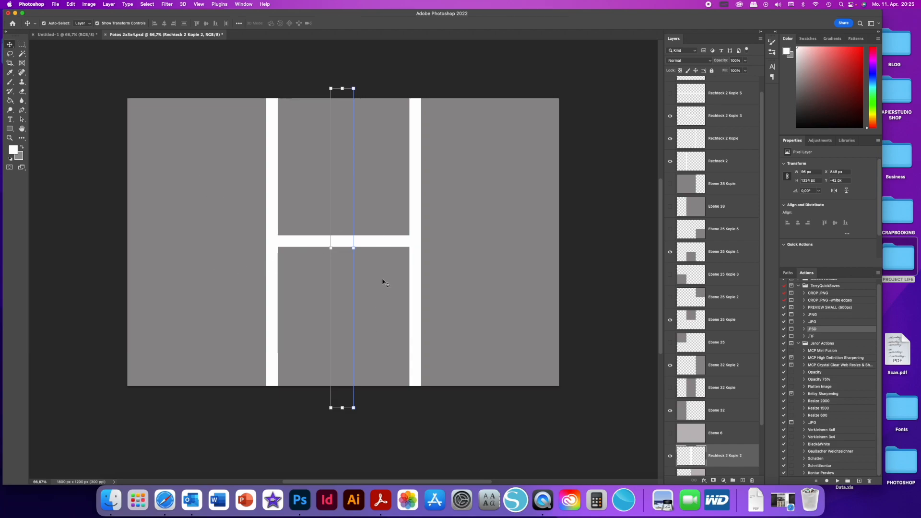
Step: Compare the short divider Rechteck 2 Kopie 3 with the full-width divider Rechteck 2 Kopie 5 by toggling their visibility
left_click(670, 117)
left_click(670, 117)
left_click(671, 95)
left_click(671, 96)
left_click(671, 96)
left_click(671, 96)
left_click(670, 95)
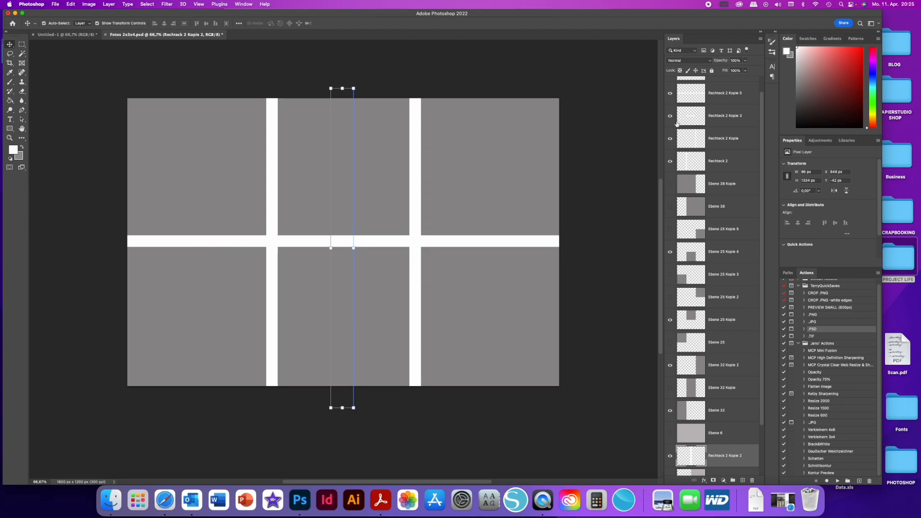
left_click(670, 93)
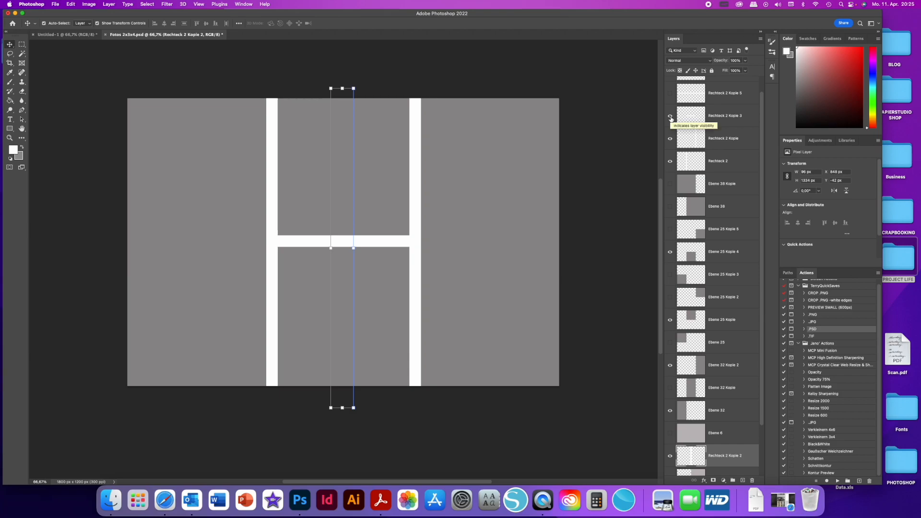
Step: Hide the dividers Rechteck 2 Kopie 3, Rechteck 2 Kopie and Rechteck 2
left_click(671, 116)
left_click(670, 138)
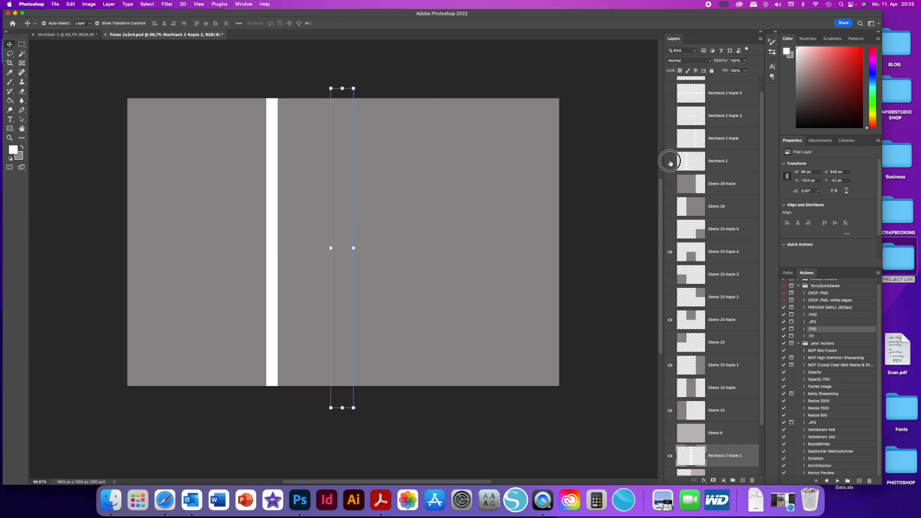
left_click(671, 162)
Step: Hide the placeholders Ebene 25 Kopie 4, Ebene 25 Kopie, Ebene 32 Kopie 2 and Ebene 32, plus the divider Rechteck 2 Kopie 2
left_click(671, 252)
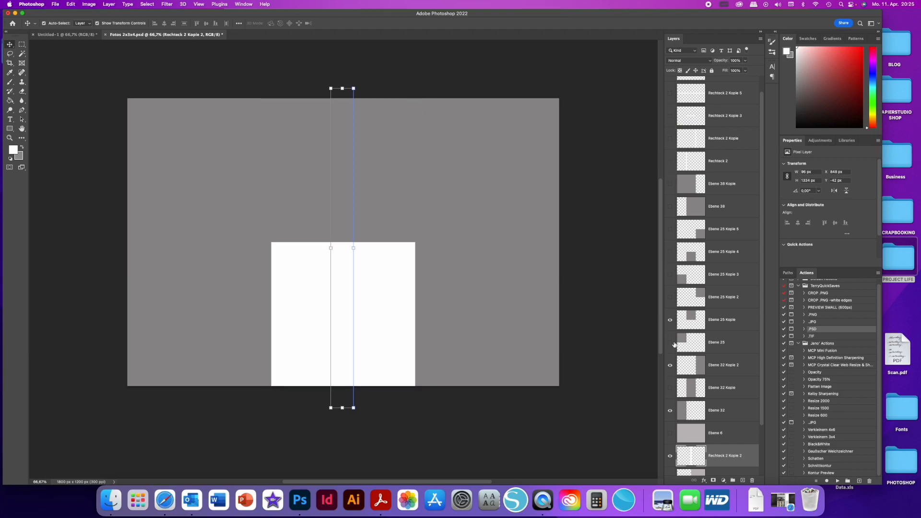
left_click(671, 320)
left_click(670, 366)
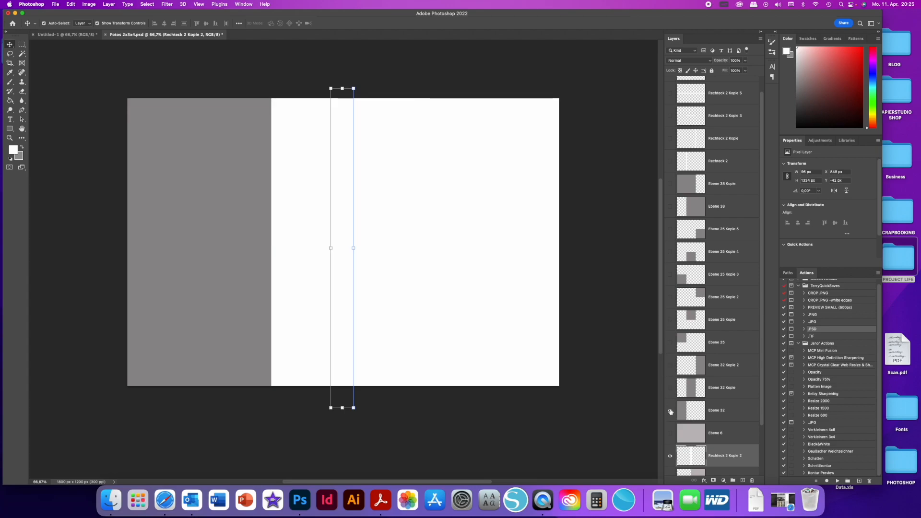
left_click(670, 409)
left_click(670, 457)
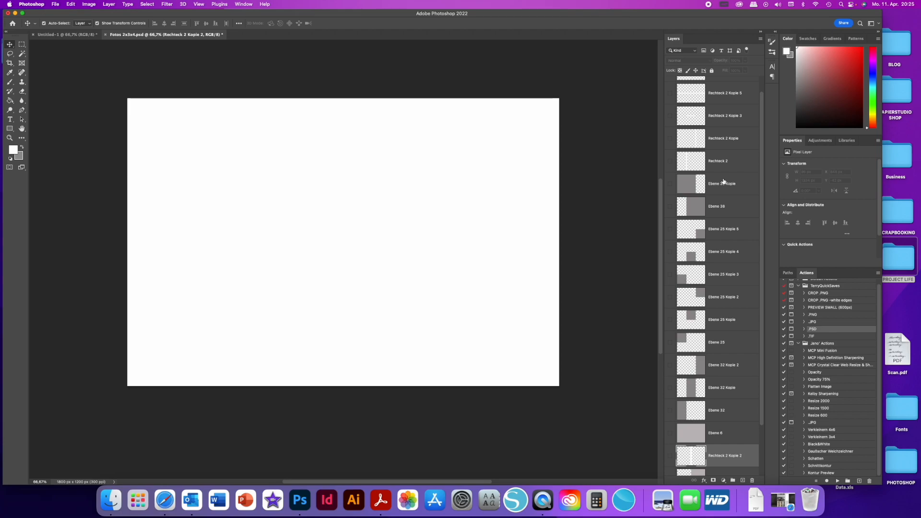
Step: Preview the two-thirds-wide placeholders Ebene 38 Kopie and Ebene 38 one after the other, leaving both hidden
scroll(724, 182, "down", 1)
scroll(724, 181, "up", 2)
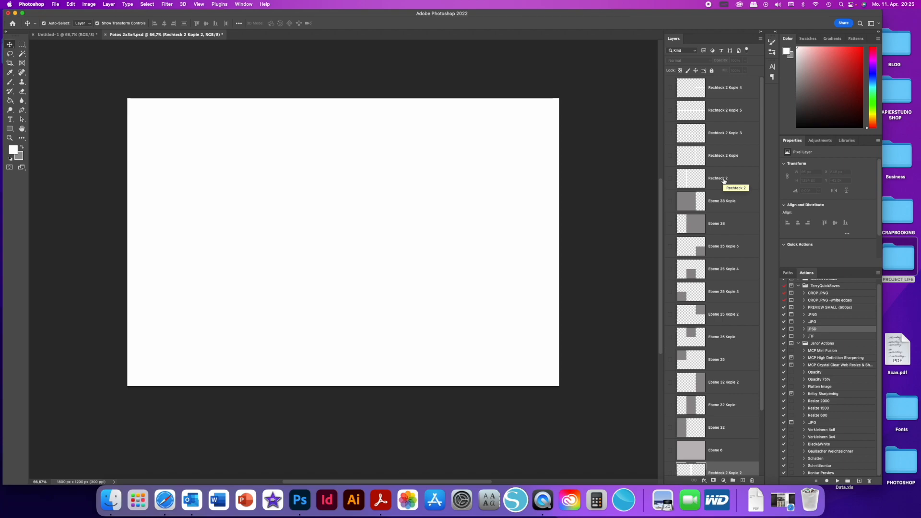
left_click(670, 202)
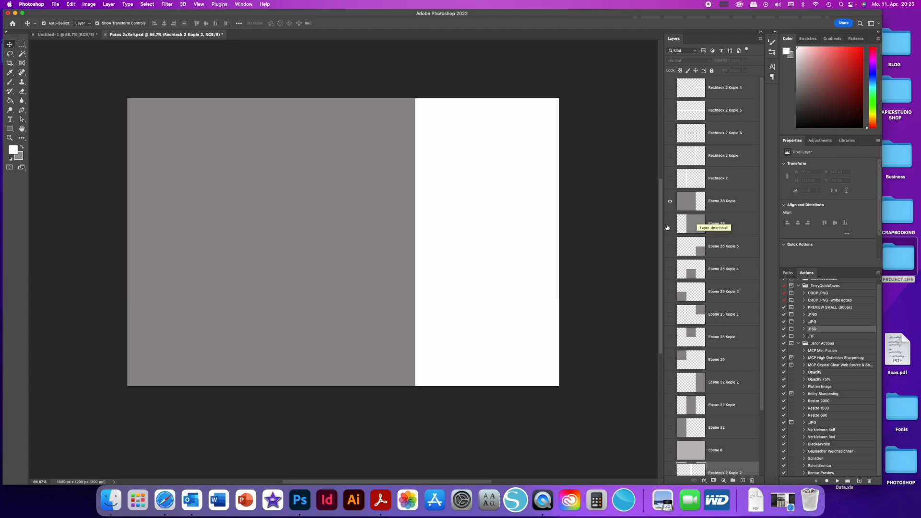
left_click(671, 224)
left_click(670, 202)
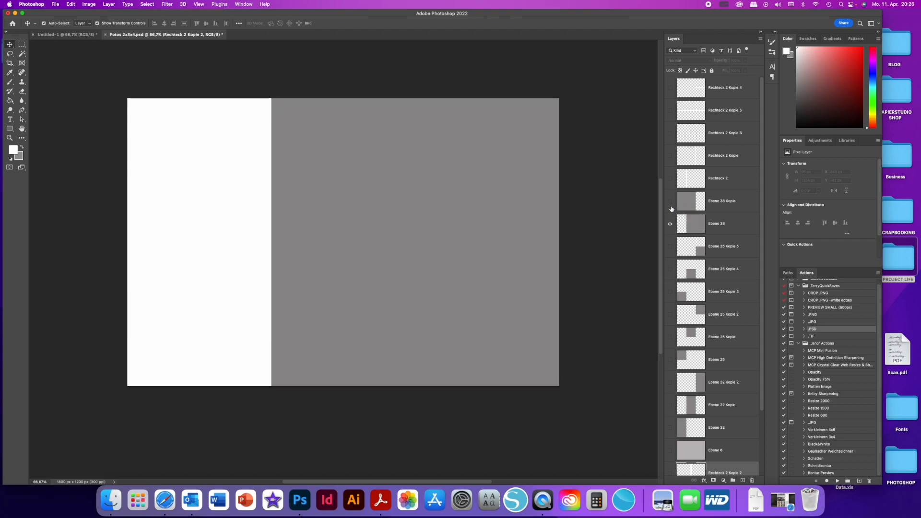
left_click(671, 228)
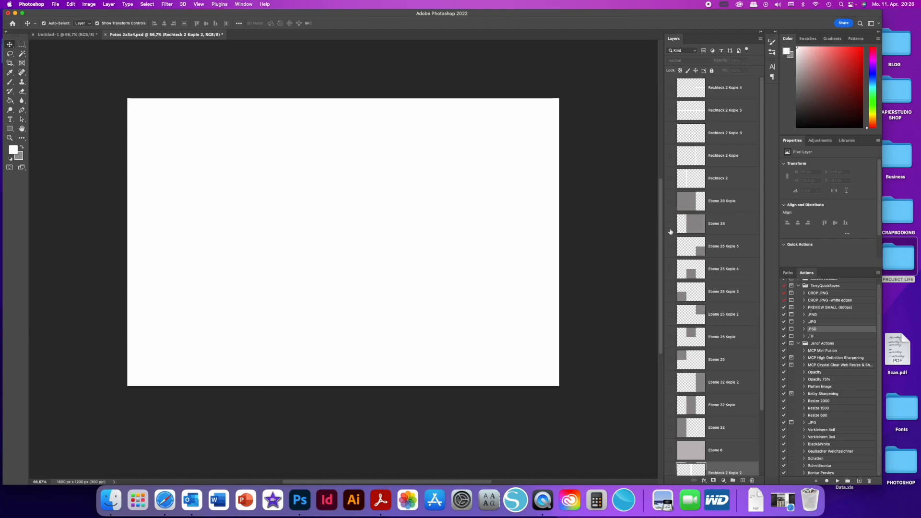
Step: Show Ebene 38 alone to examine the free third beside it, deselect all layers, and repeat the check with Ebene 38 Kopie, hiding each after viewing
left_click(670, 224)
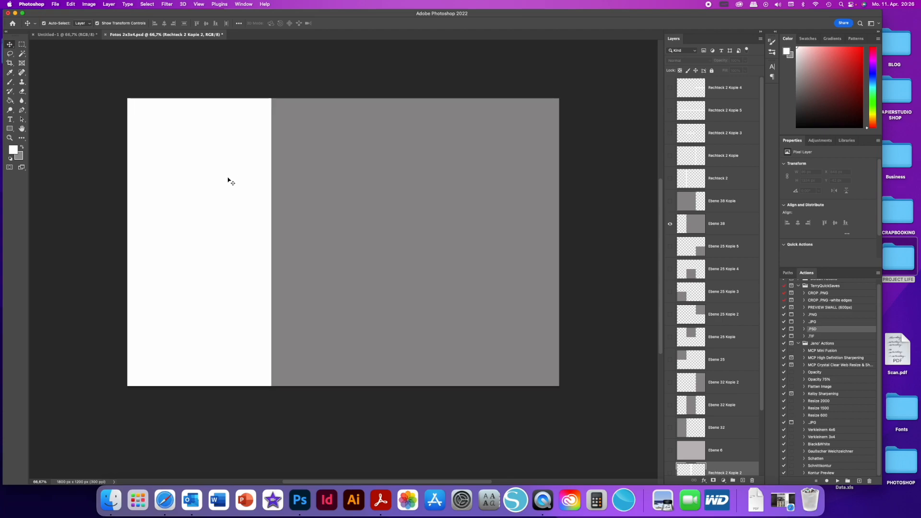
left_click(212, 324)
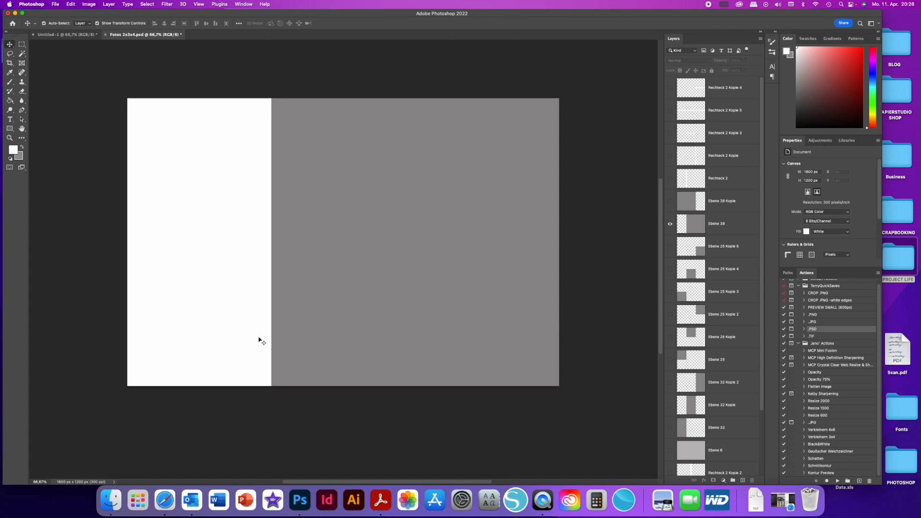
left_click(671, 225)
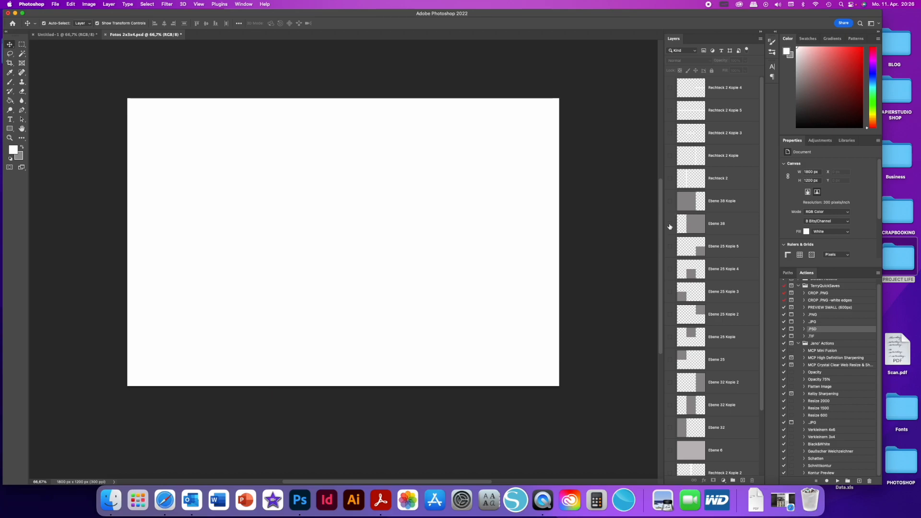
left_click(671, 202)
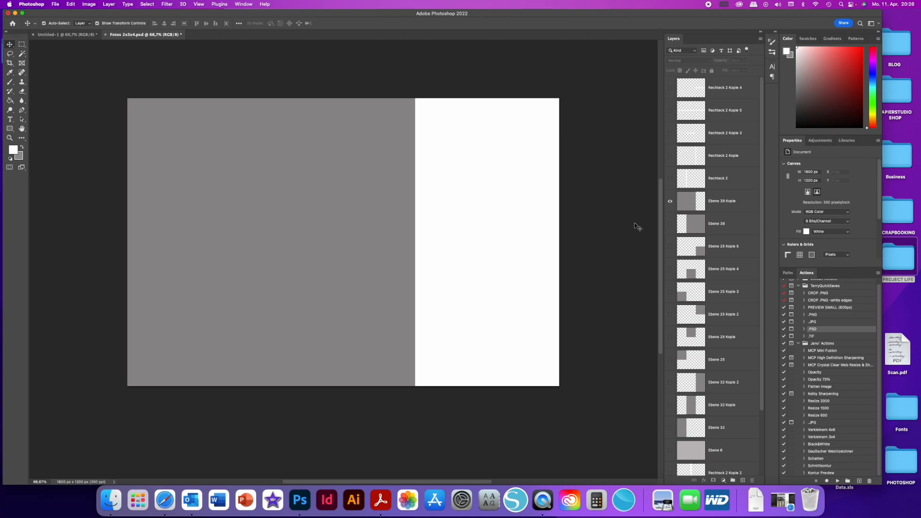
left_click(671, 204)
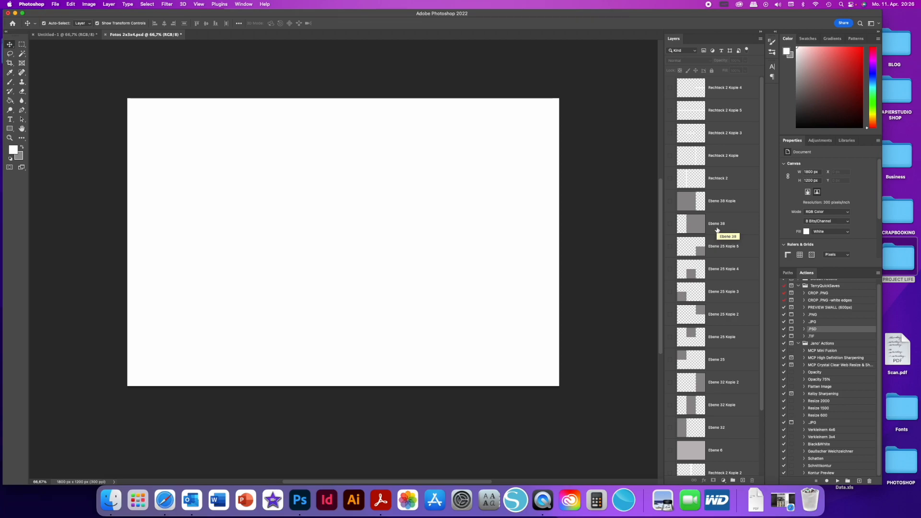
Step: Look through the lower layers of the multi-layout template and return to the Untitled-1 document
scroll(717, 229, "down", 4)
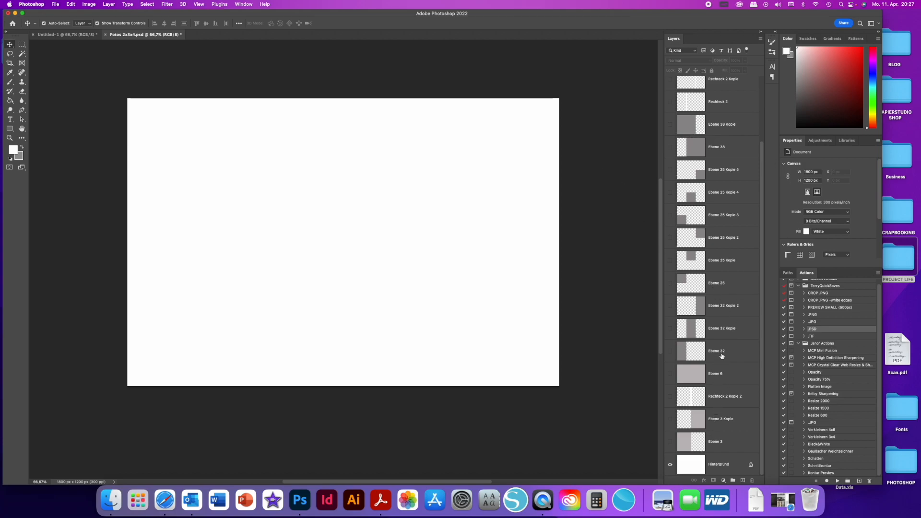
left_click(74, 35)
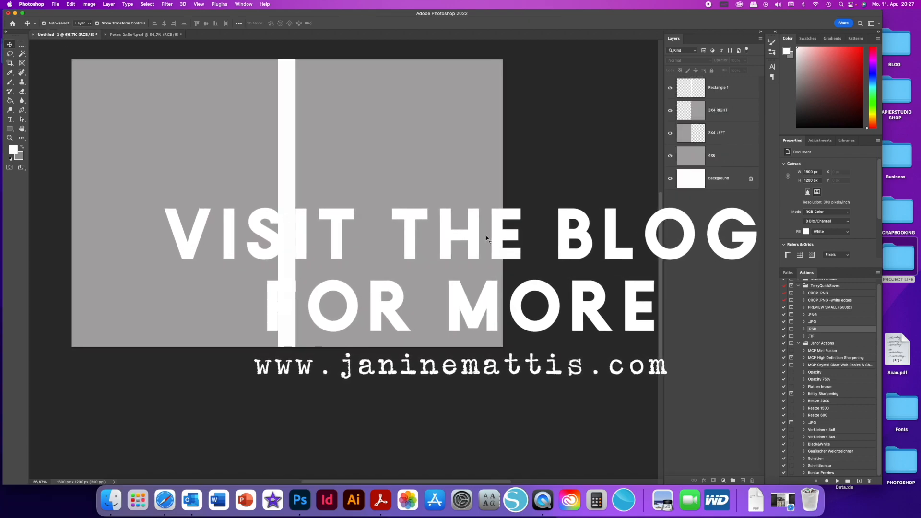